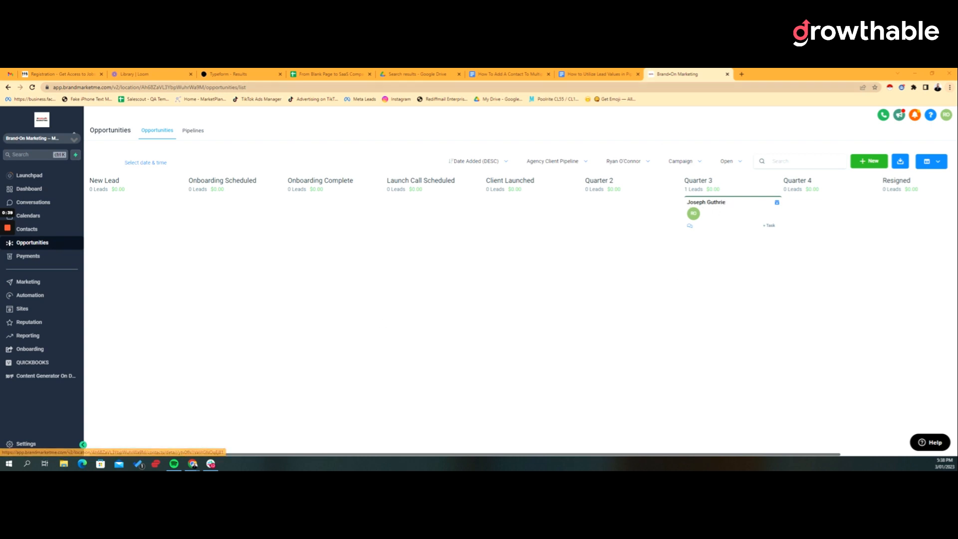
- Set the lead value of the Quarter 3 opportunity to 250.00 and save the update
left_click(715, 224)
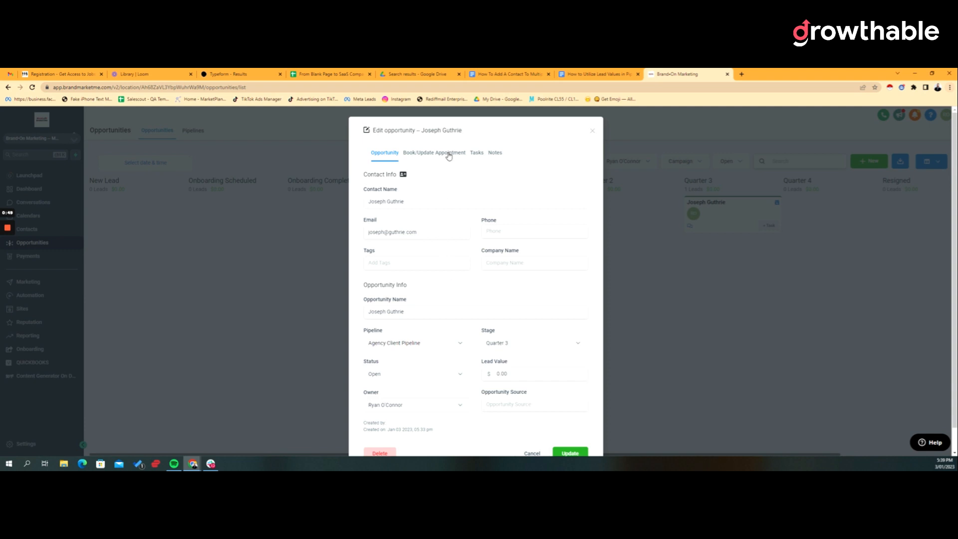
scroll(439, 239, "down", 1)
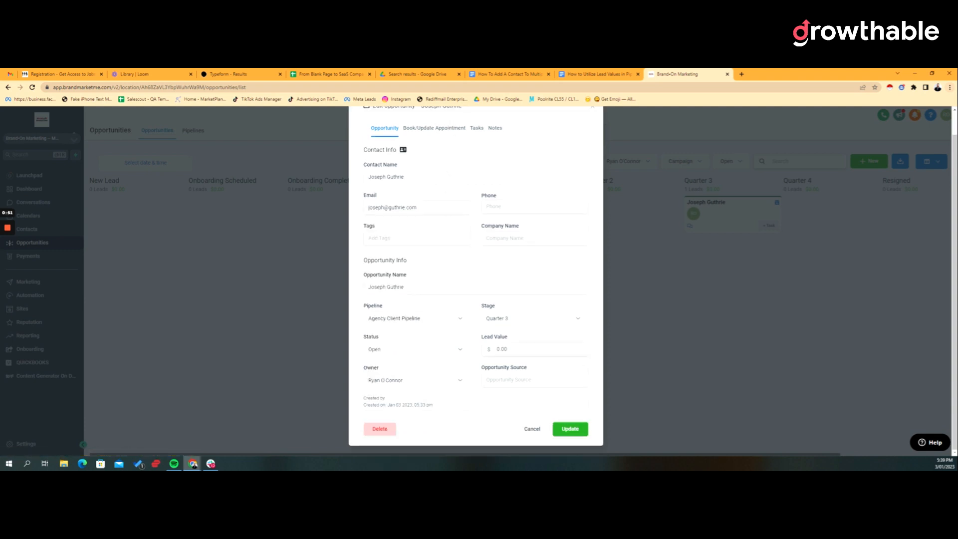
left_click(499, 349)
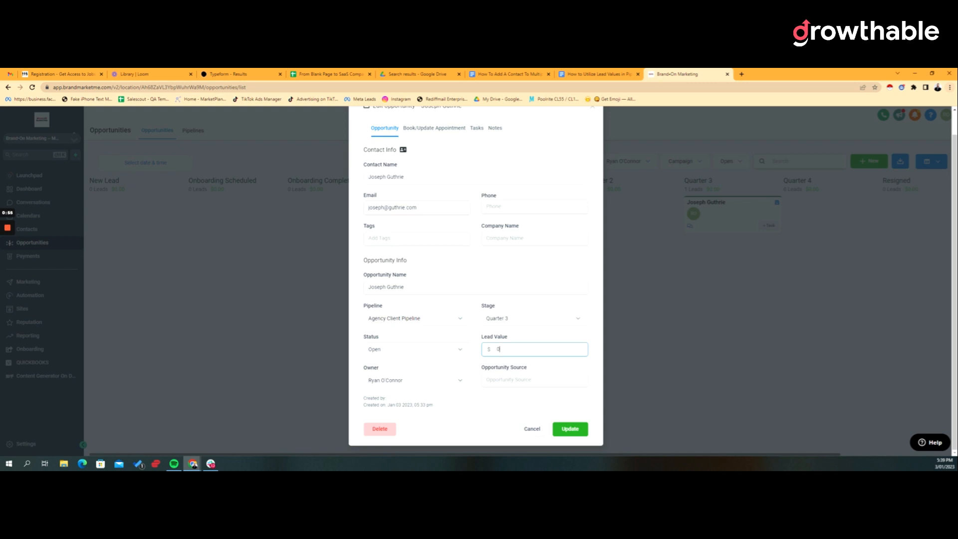
key("BackSpace")
type("25")
key("Tab")
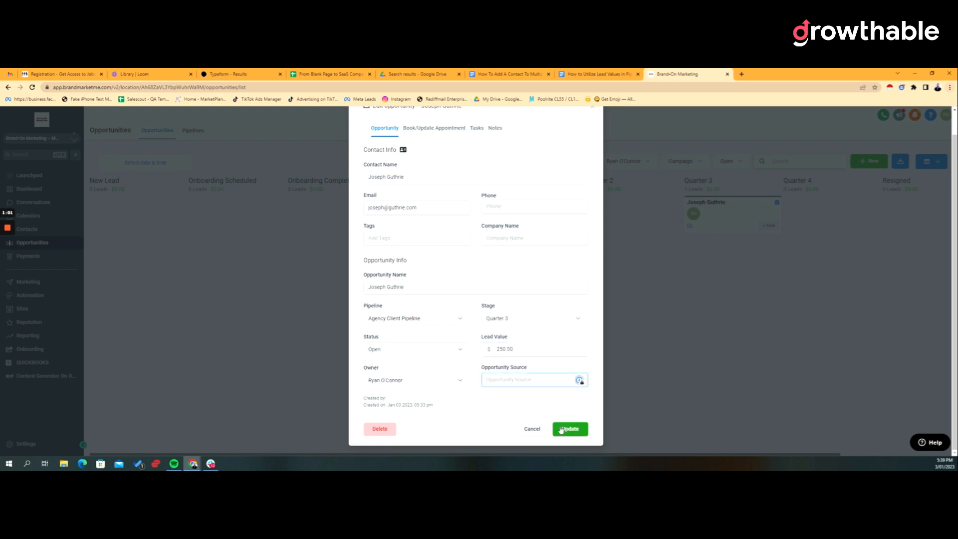
left_click(570, 428)
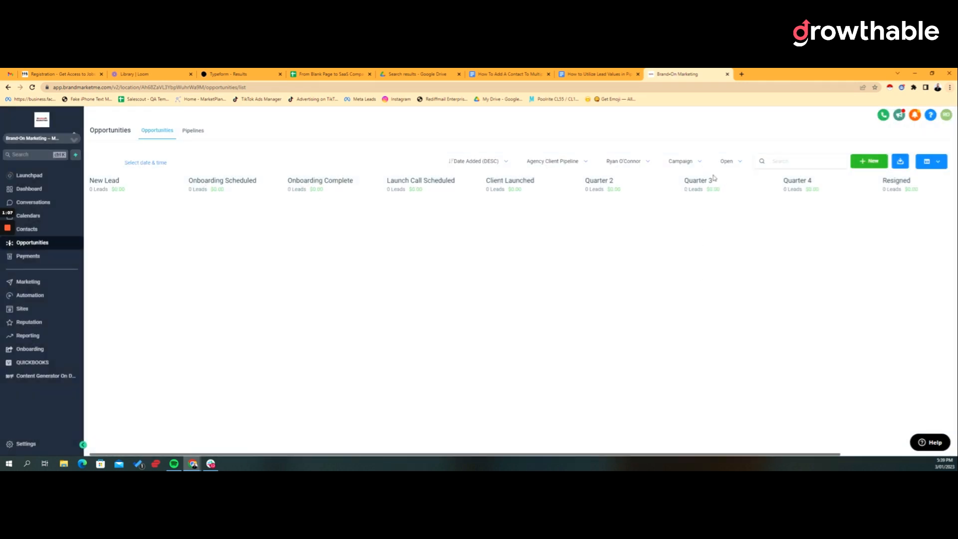
- Review the pipeline value, funnel and stages distribution on the account dashboard
left_click(43, 185)
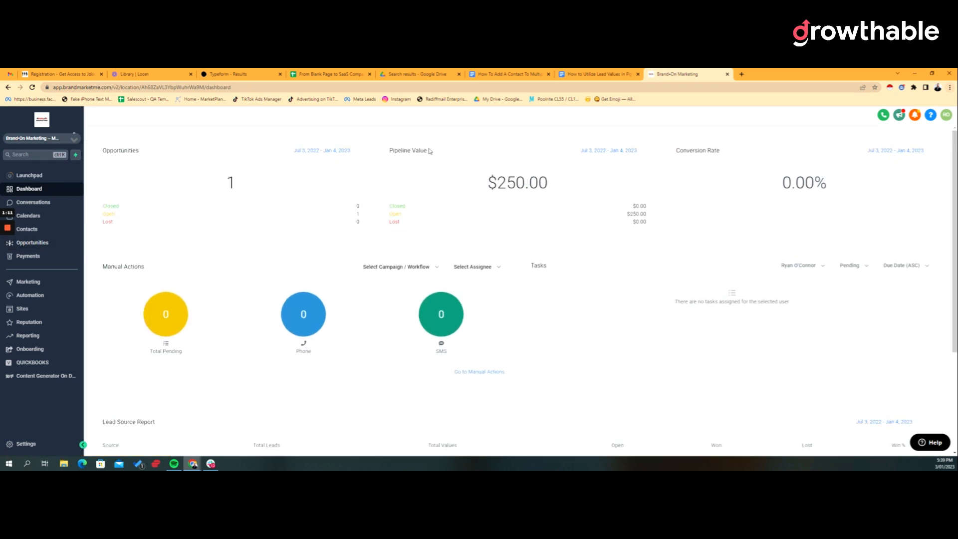
left_click_drag(390, 151, 428, 151)
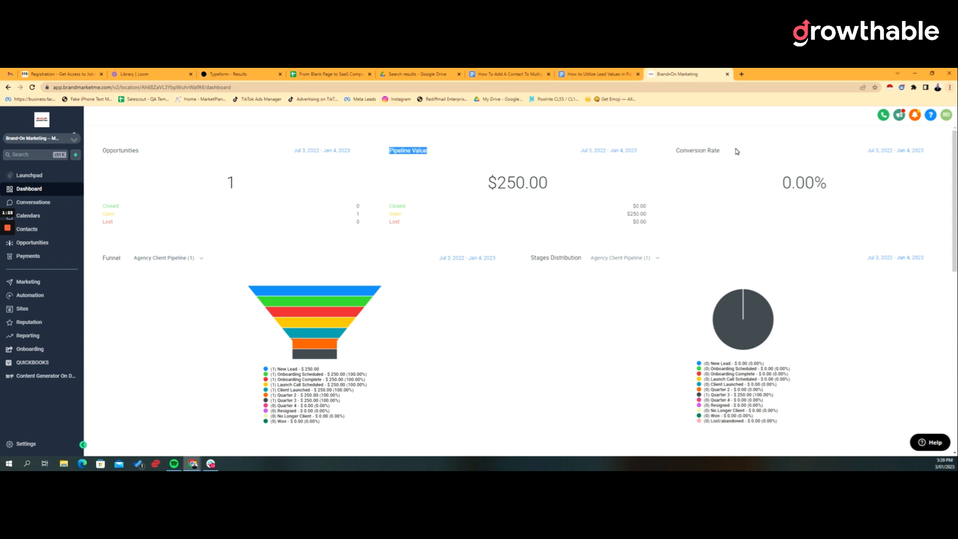
scroll(723, 225, "down", 4)
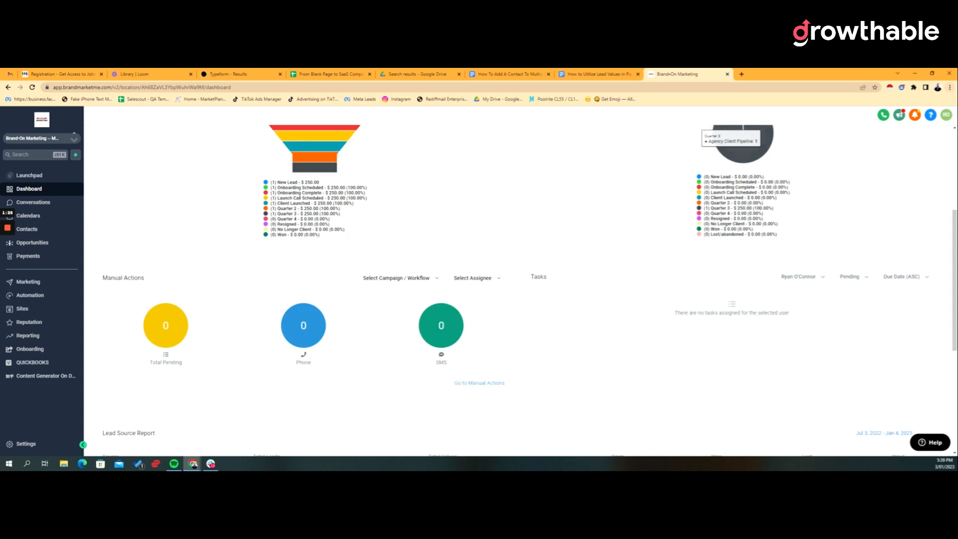
scroll(717, 284, "up", 4)
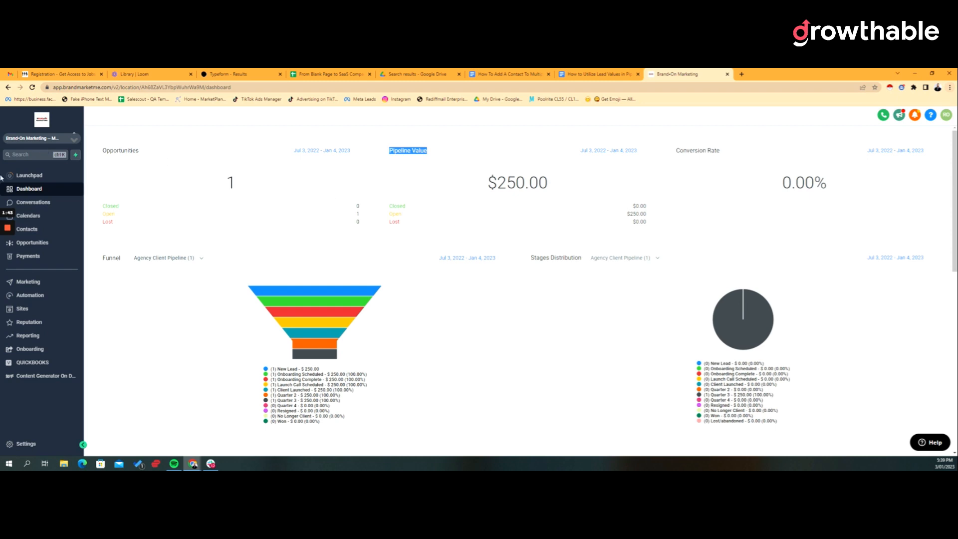
- Return to the opportunities board and move the Quarter 3 opportunity to the Quarter 4 stage
left_click(39, 244)
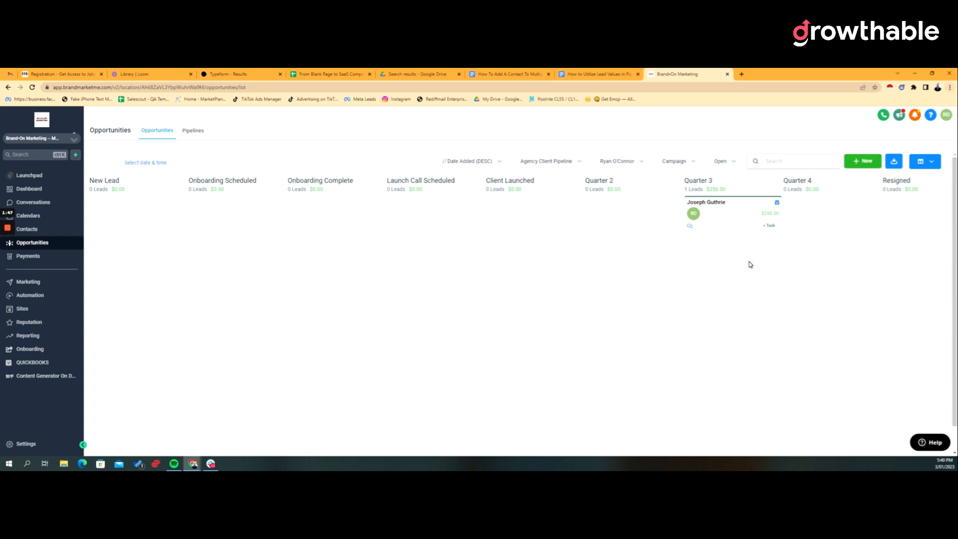
left_click(732, 220)
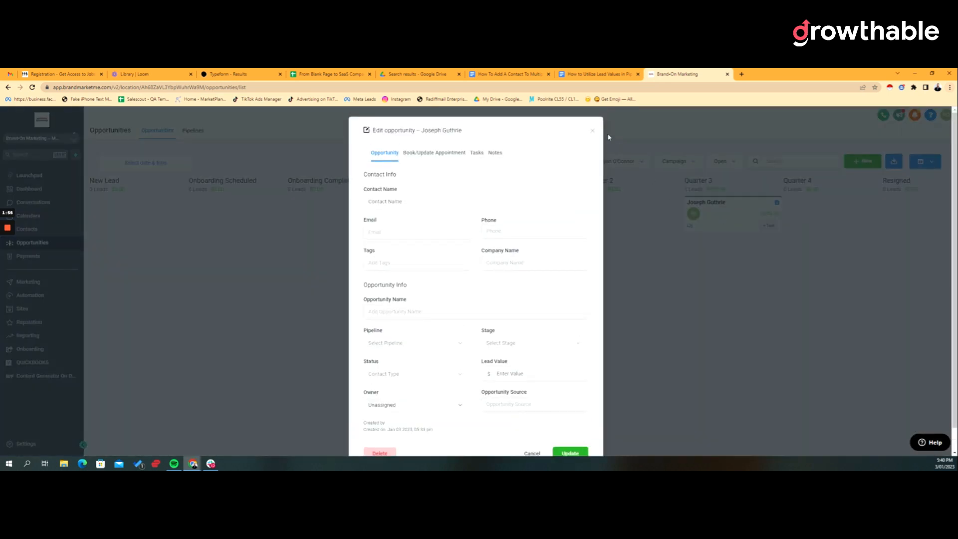
left_click(597, 134)
left_click_drag(764, 218, 811, 216)
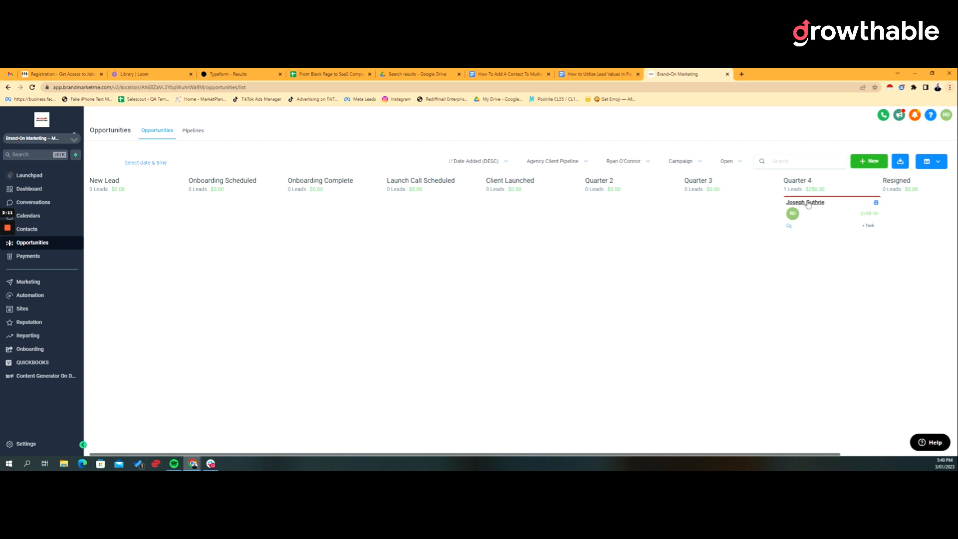
- Draft an Agency Calendar appointment for the Quarter 4 opportunity and close it without saving
left_click(875, 204)
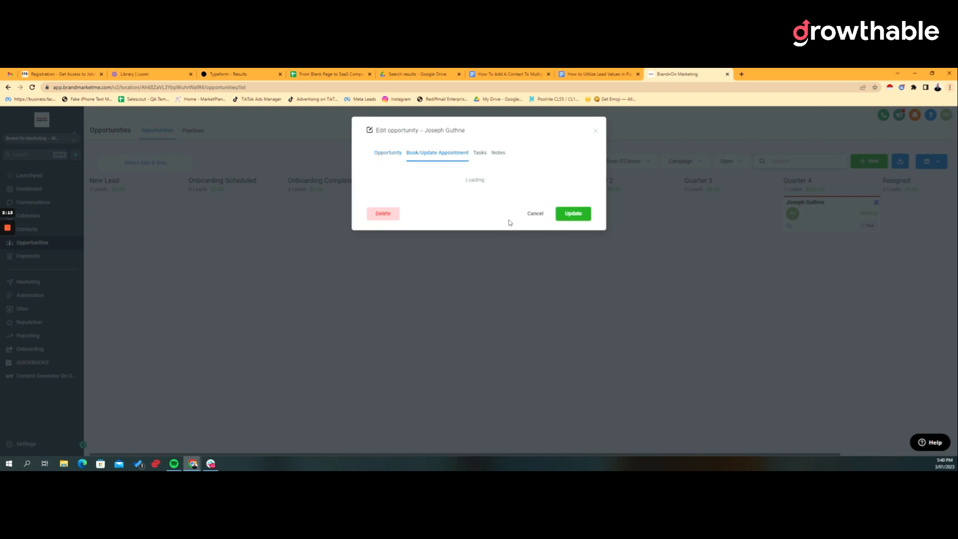
left_click(425, 183)
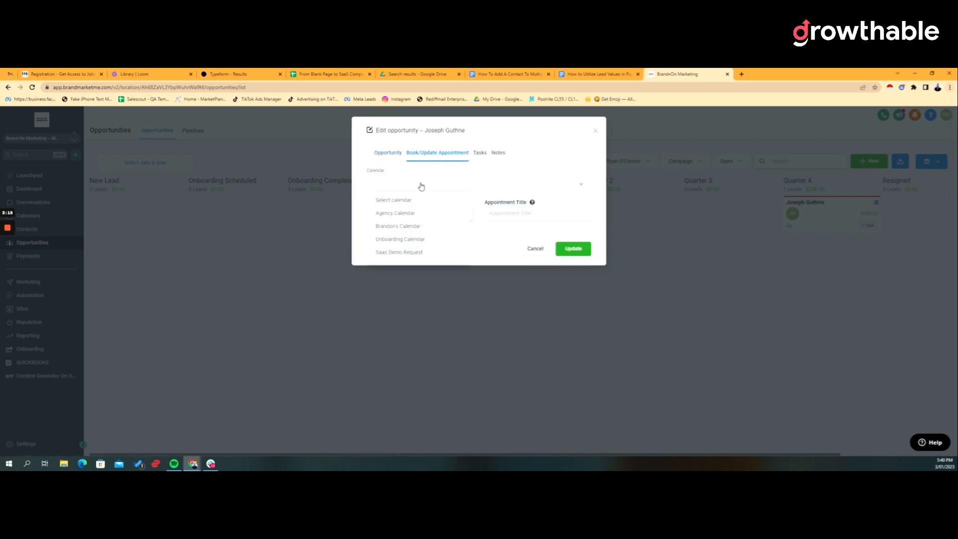
left_click(428, 219)
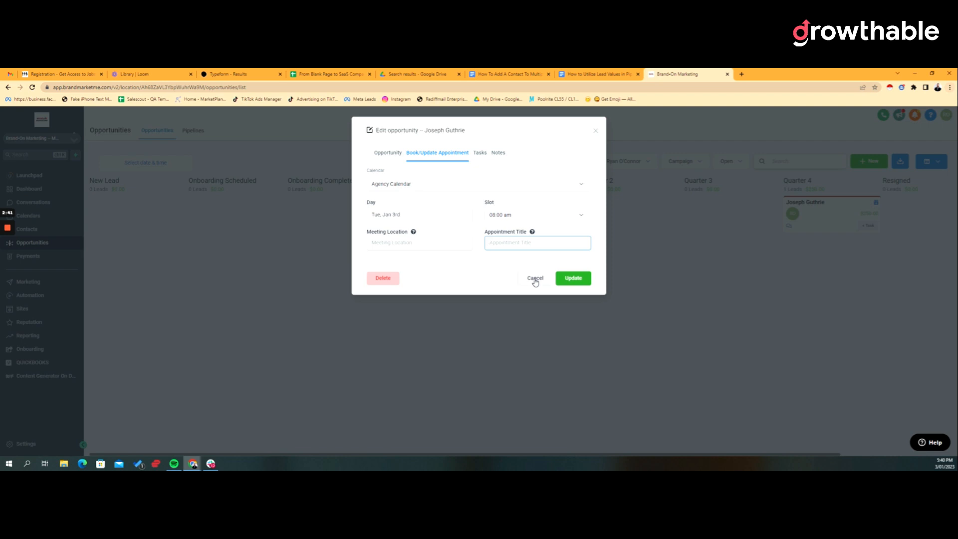
left_click(596, 130)
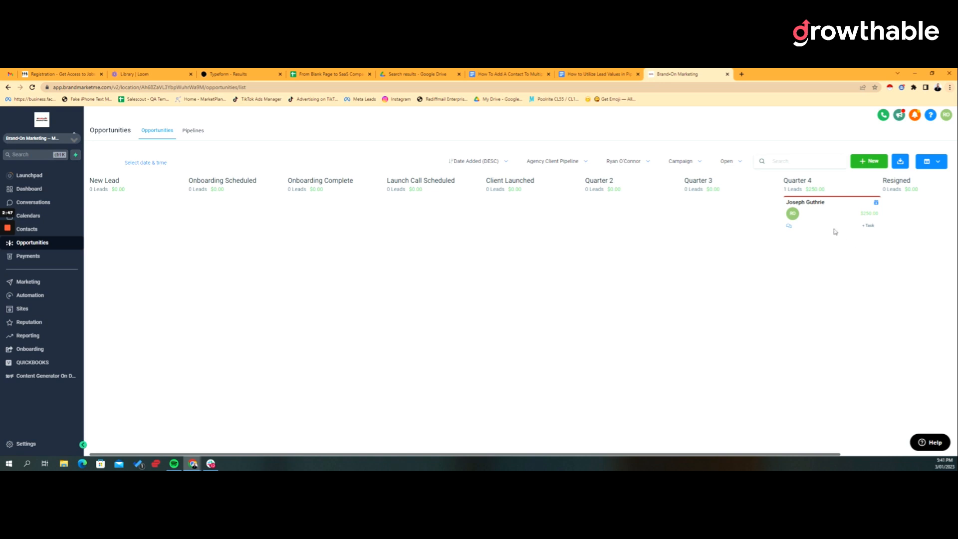
- From the contact's record, set the lead value of the Quarter 4 Agency Client Pipeline opportunity to 600 and save it
left_click(816, 208)
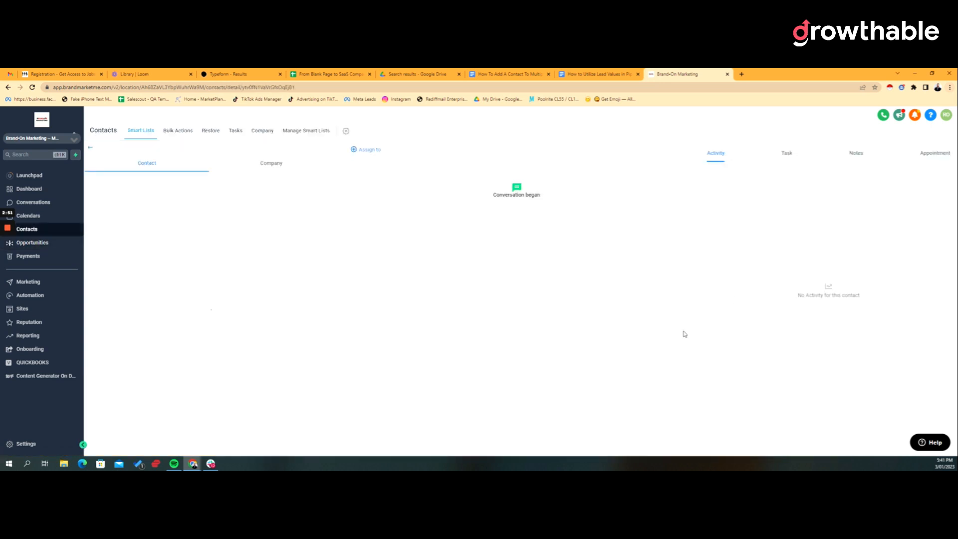
scroll(273, 262, "down", 3)
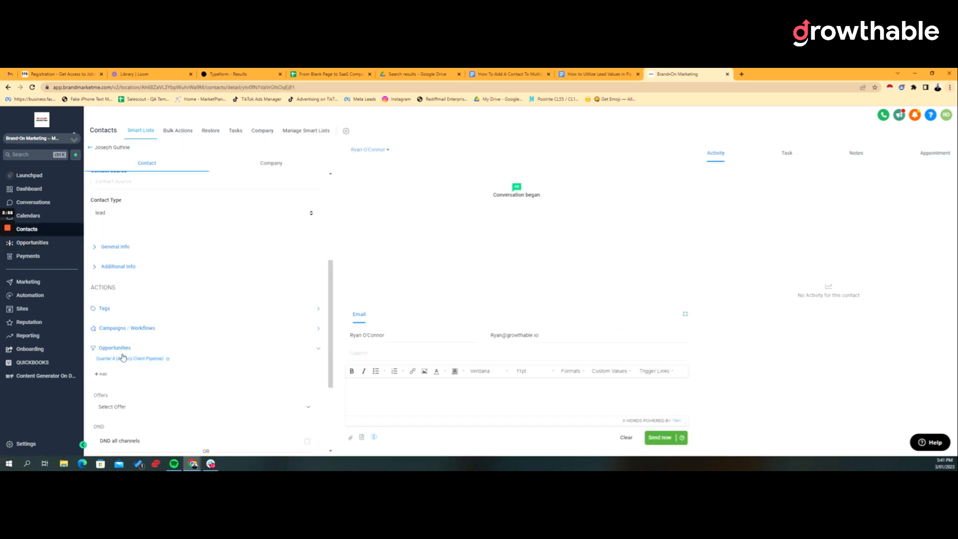
left_click(167, 360)
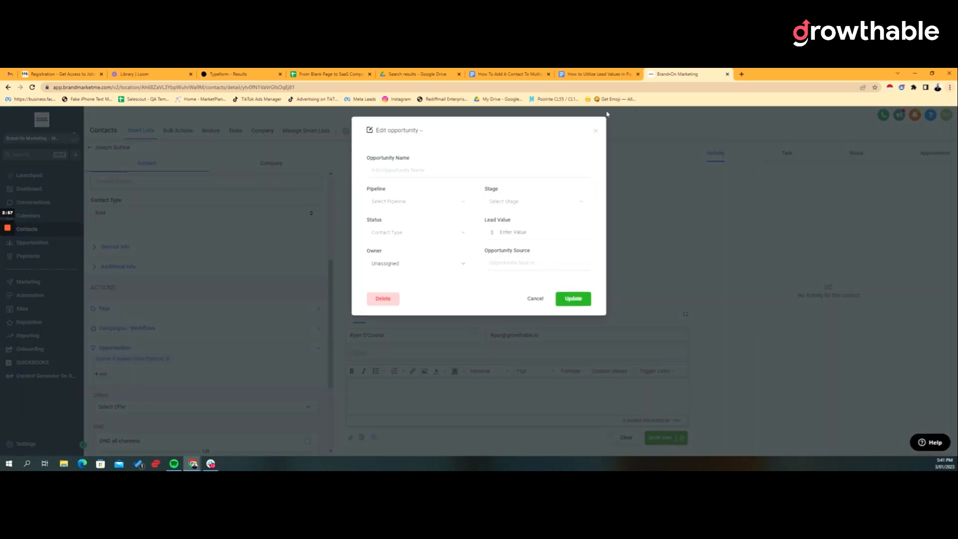
left_click_drag(520, 232, 450, 231)
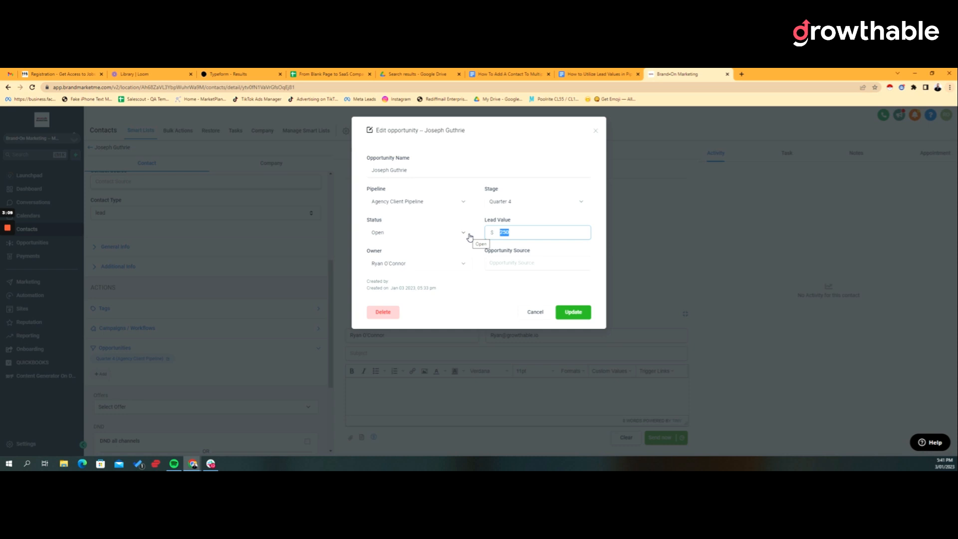
type("600")
left_click(579, 313)
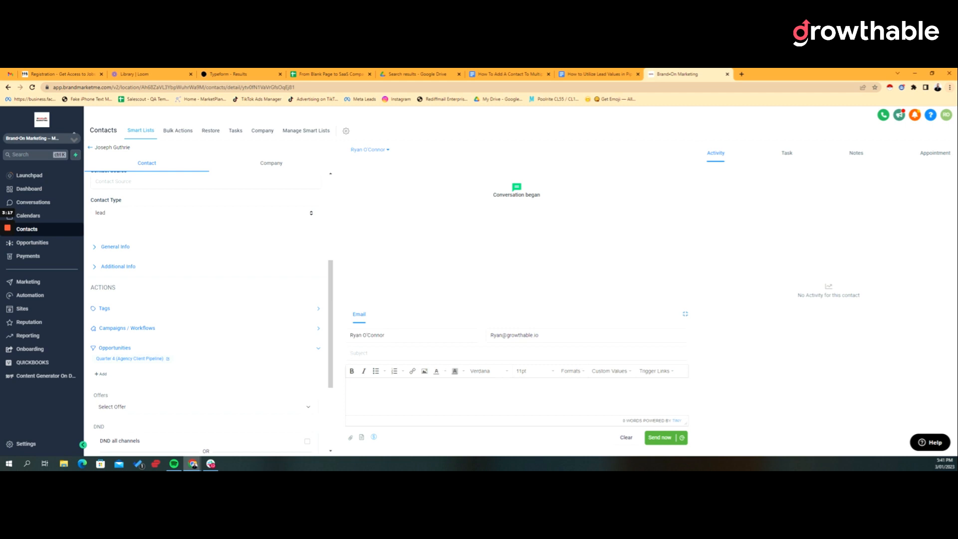
- Add a new automation trigger named "Opportunity Increment Value - Interested" and save its name
scroll(202, 179, "down", 4)
scroll(201, 179, "up", 8)
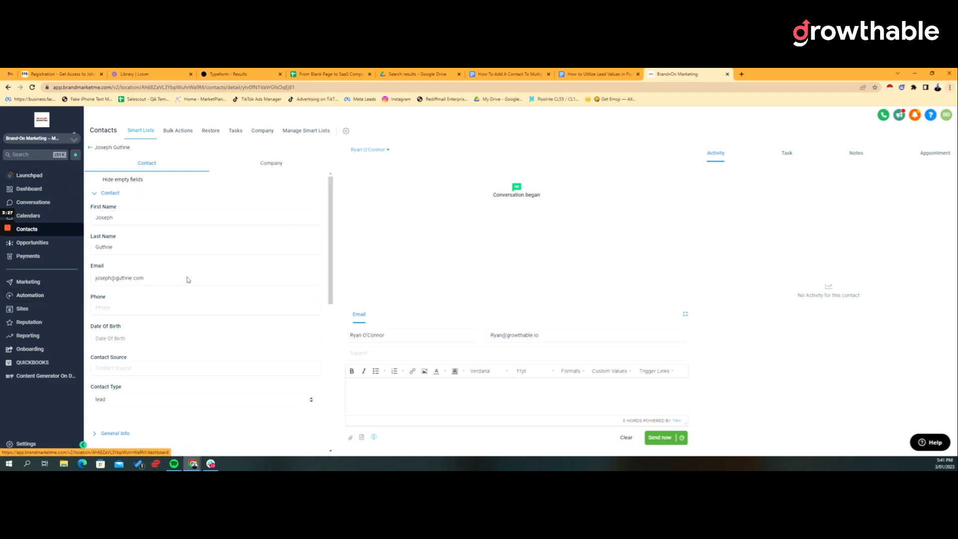
left_click(22, 309)
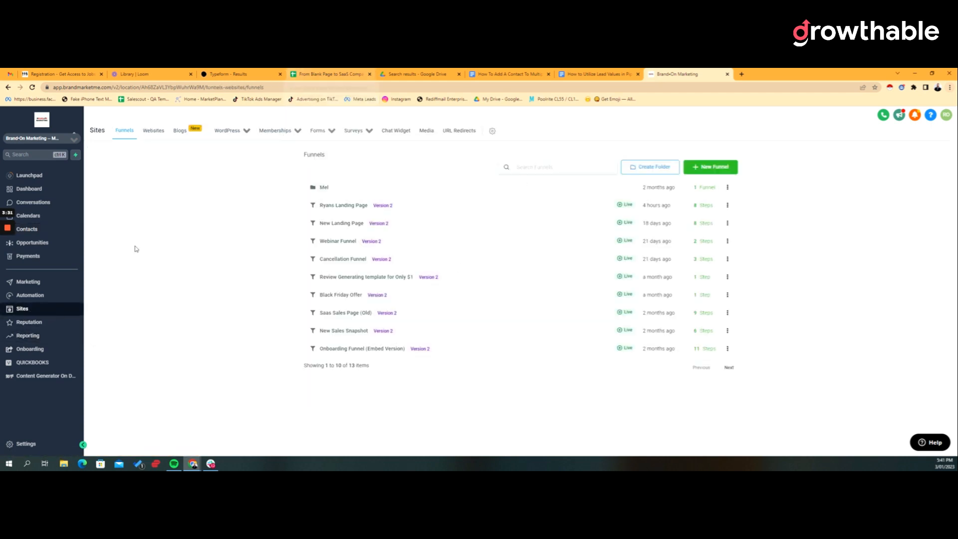
left_click(55, 295)
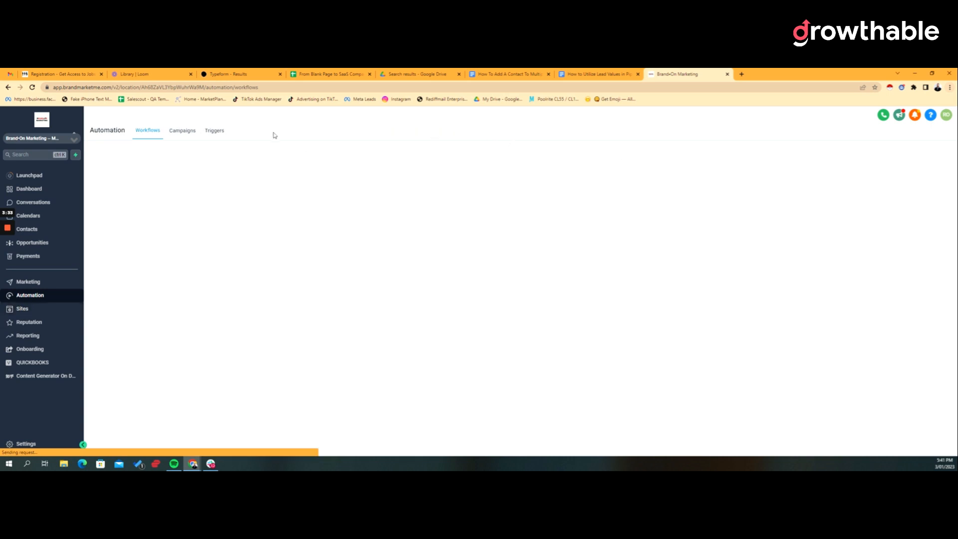
left_click(216, 131)
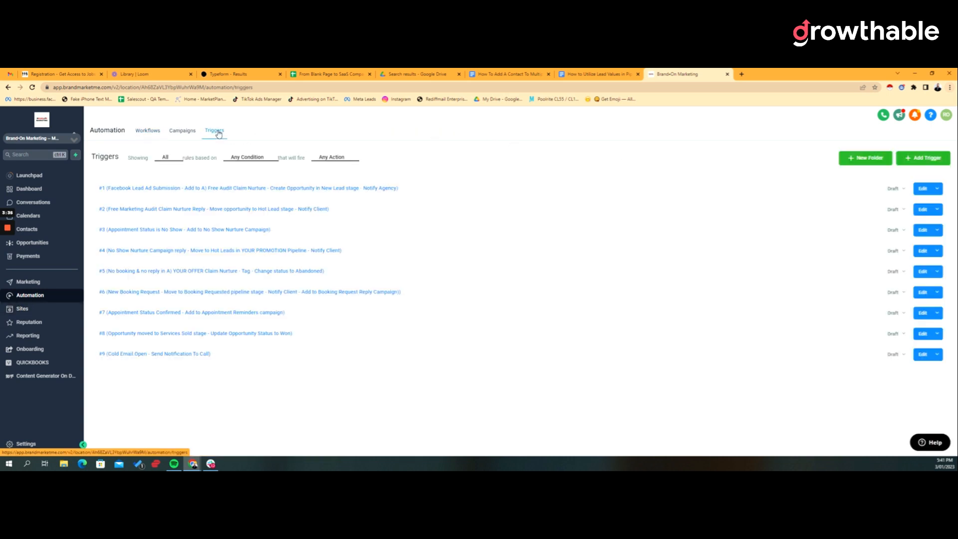
left_click(923, 157)
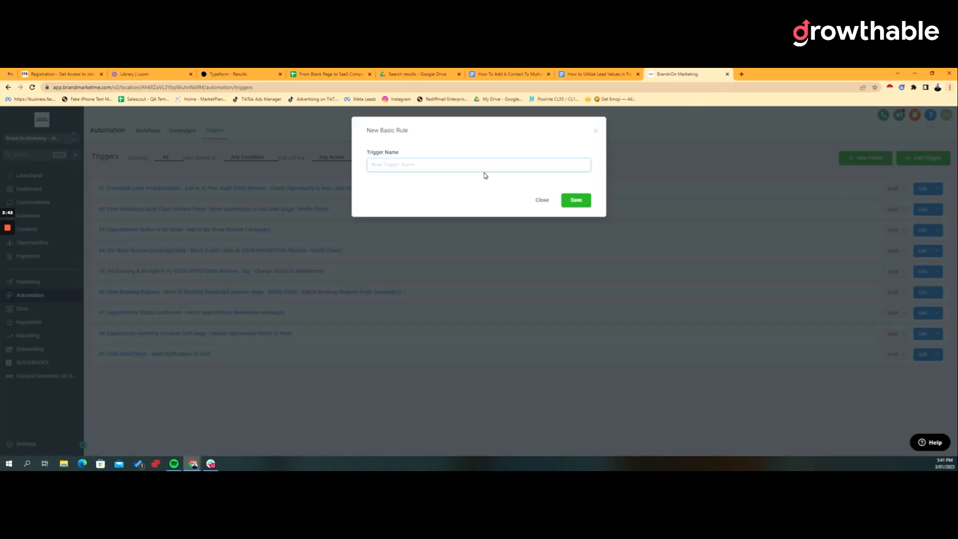
type("Opportunity Increment Value")
type("- Interested")
left_click(579, 204)
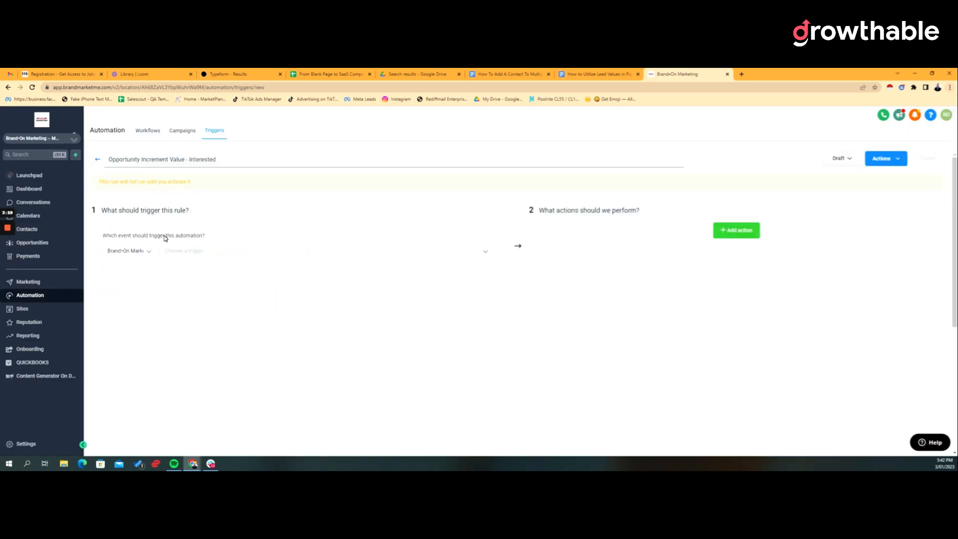
- Set the event that starts the new automation rule to Pipeline Stage Changed
left_click(486, 252)
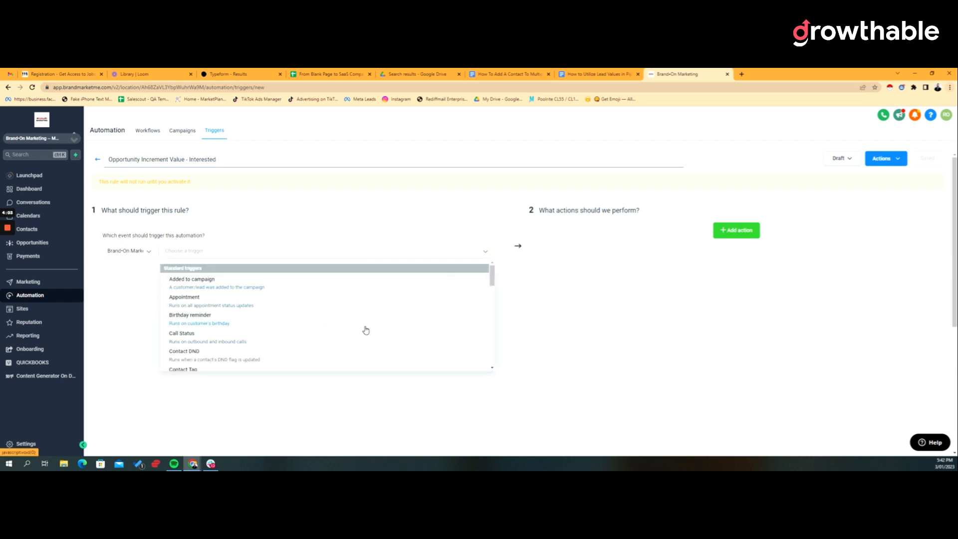
scroll(345, 334, "down", 3)
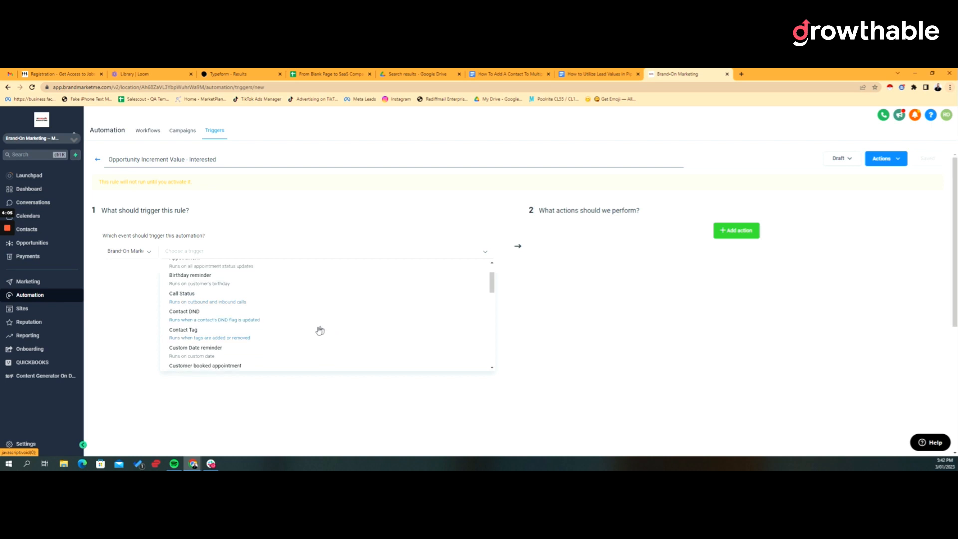
scroll(314, 330, "down", 3)
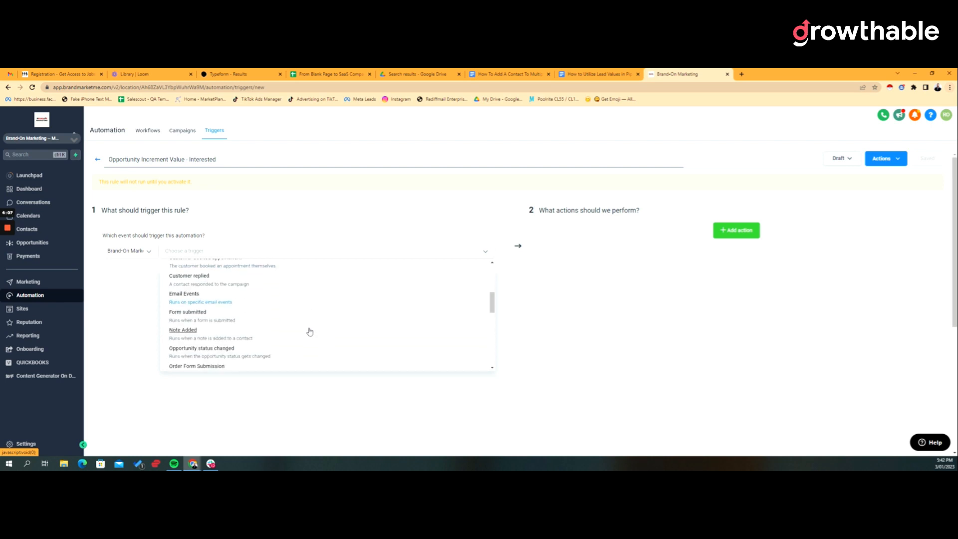
scroll(309, 332, "down", 1)
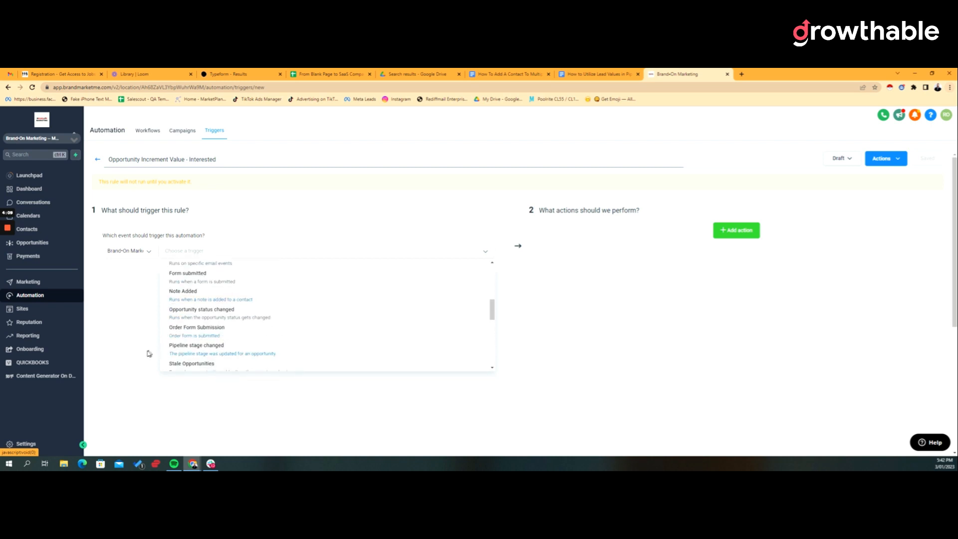
left_click(204, 349)
left_click(225, 251)
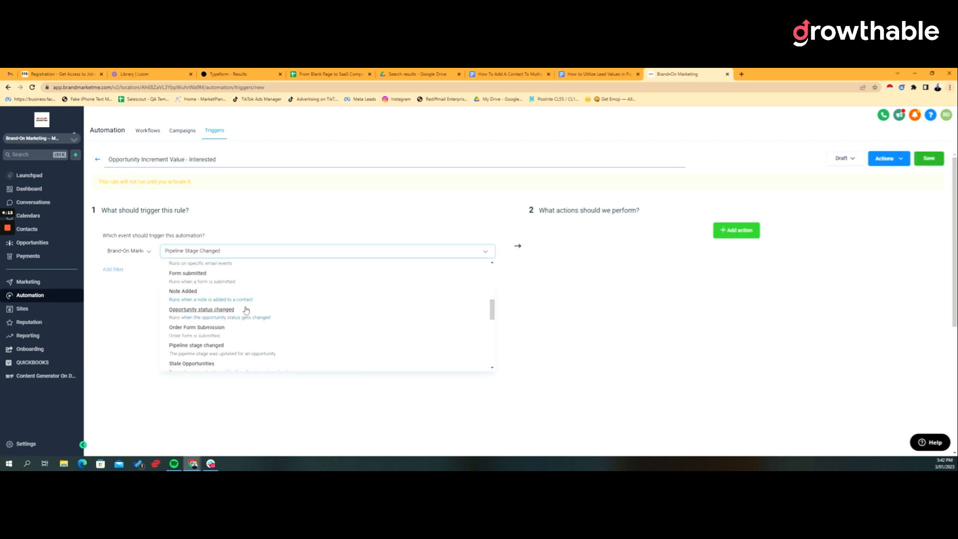
left_click(124, 349)
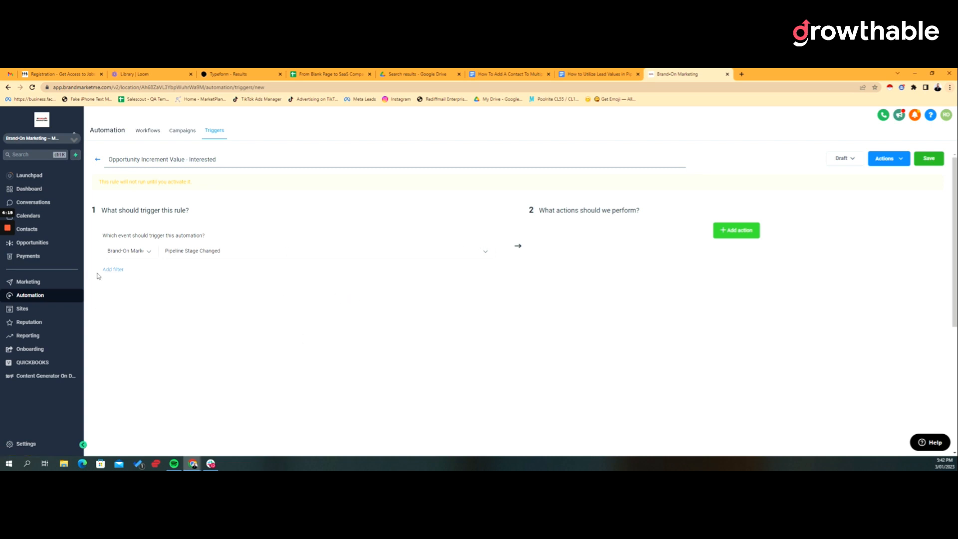
- Add a filter limiting the trigger to the Agency Client Pipeline with the In pipeline condition
left_click(112, 270)
left_click(126, 285)
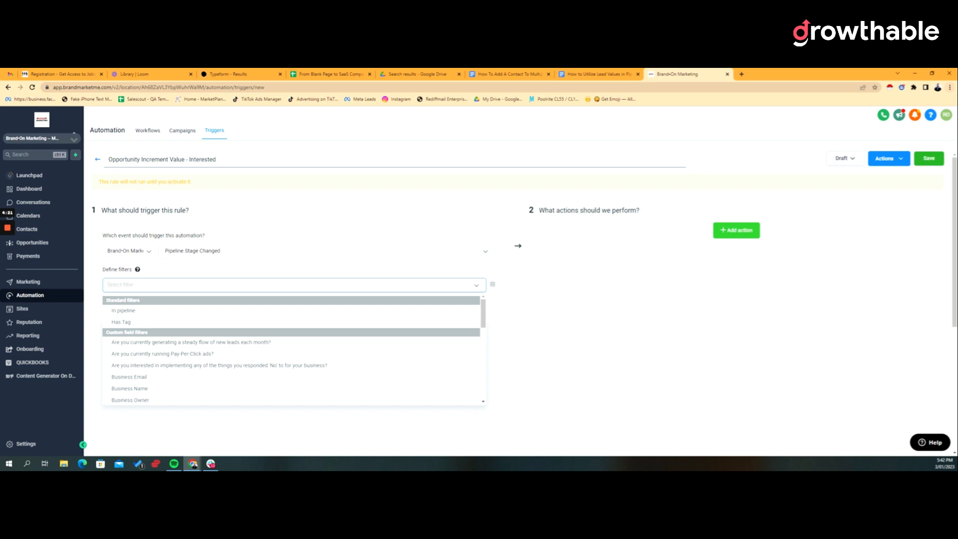
left_click(135, 313)
left_click(325, 285)
left_click(325, 302)
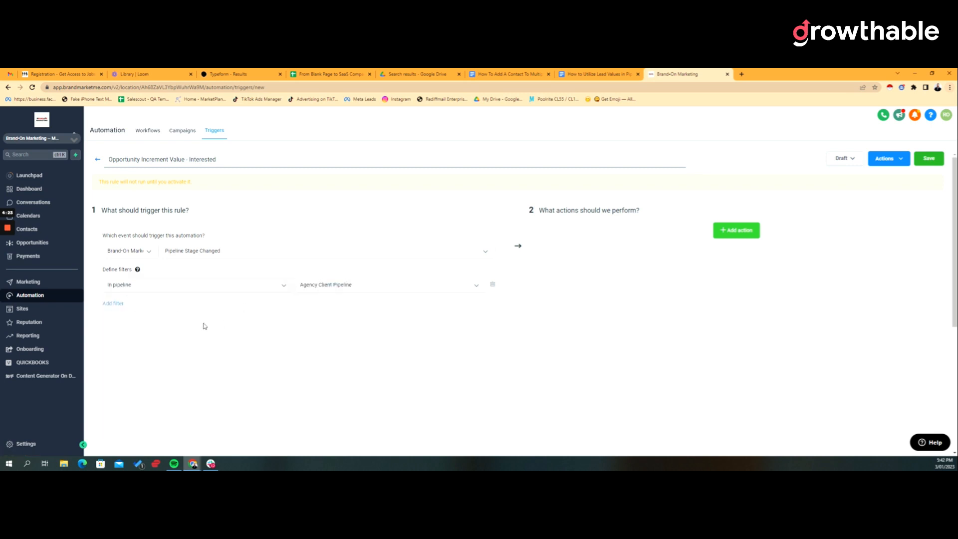
- Add a second filter limiting the trigger to the Onboarding Scheduled pipeline stage
left_click(192, 303)
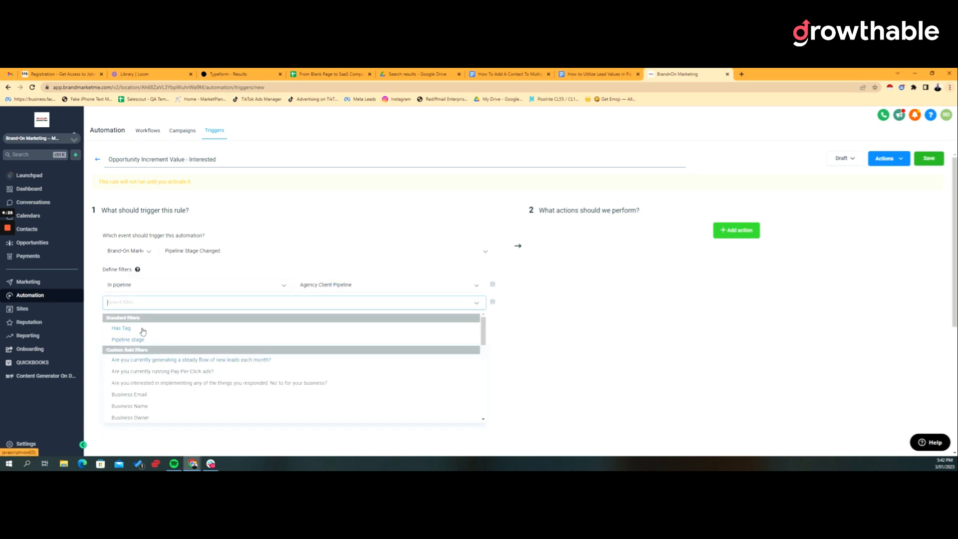
left_click(128, 339)
left_click(359, 303)
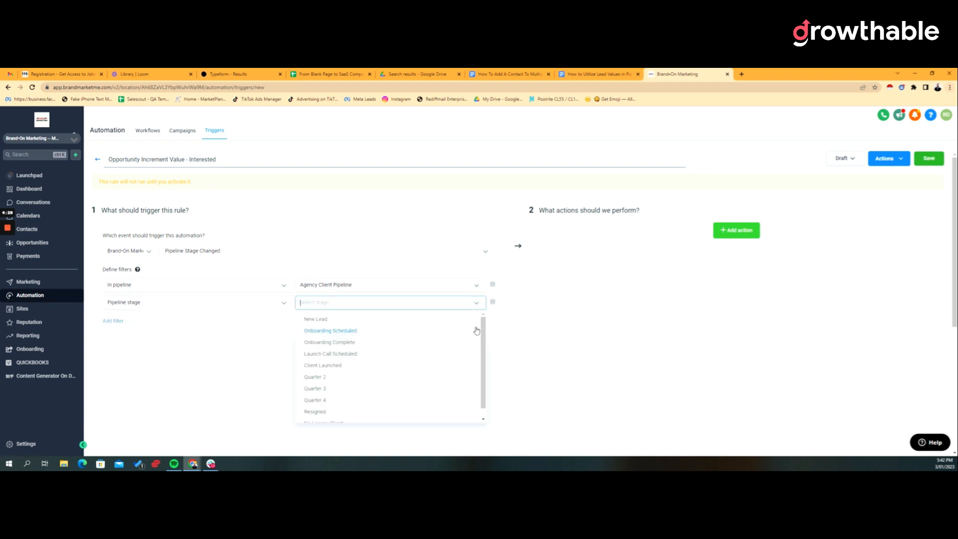
left_click(401, 334)
- Add an Add / Update Opportunity action to the trigger
left_click(721, 230)
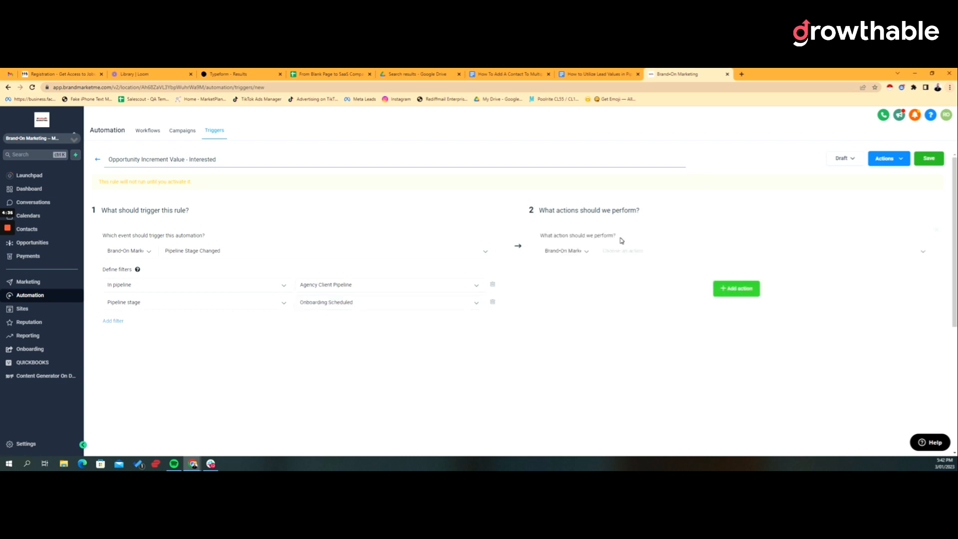
left_click(622, 250)
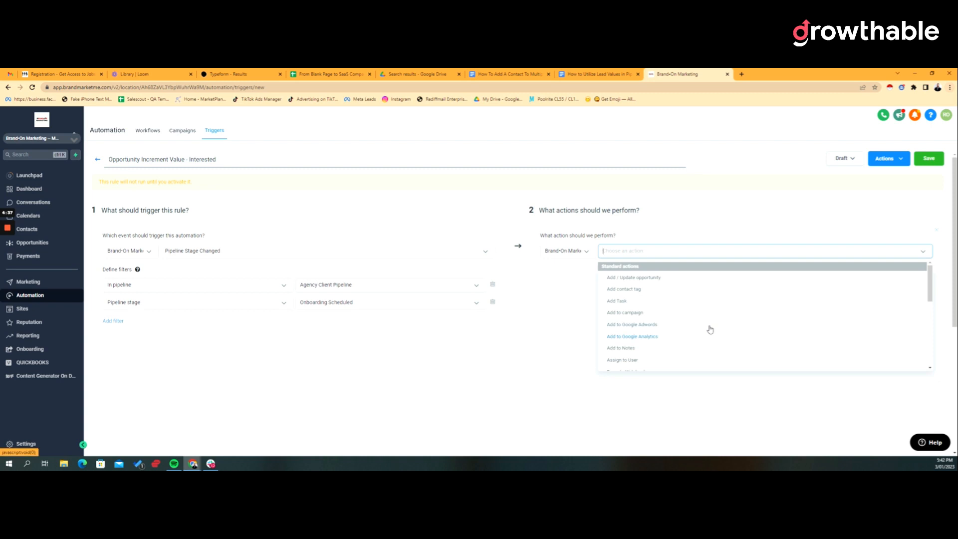
scroll(710, 330, "down", 2)
scroll(726, 343, "down", 1)
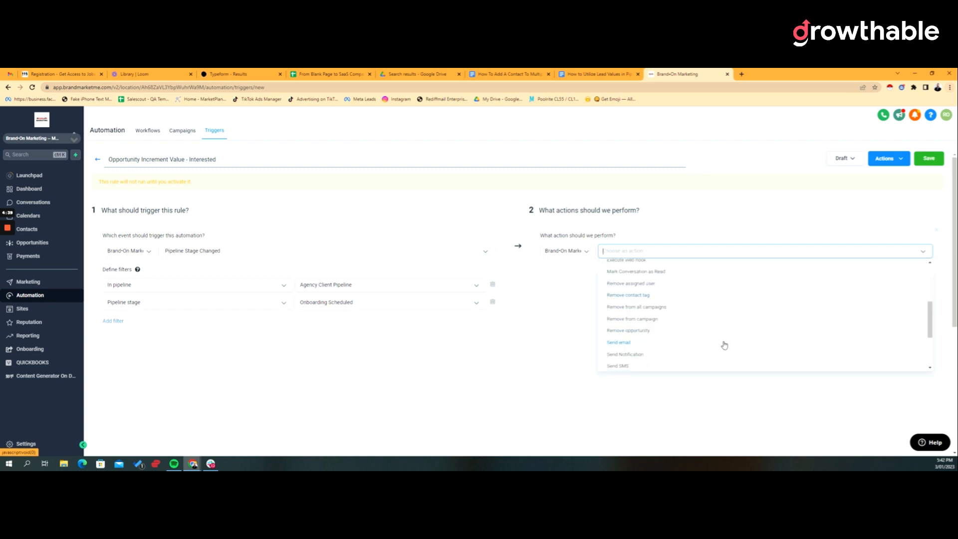
scroll(724, 345, "down", 2)
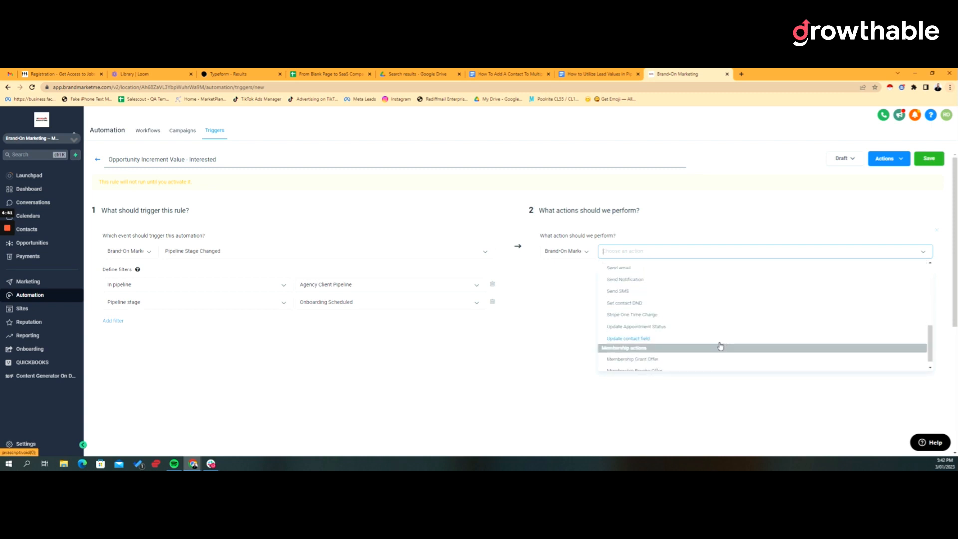
scroll(721, 344, "up", 5)
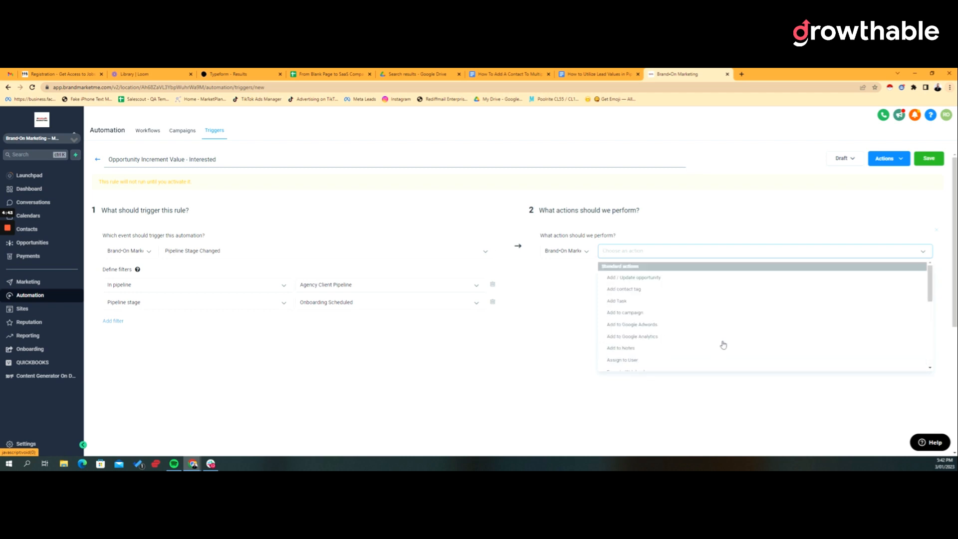
left_click(654, 278)
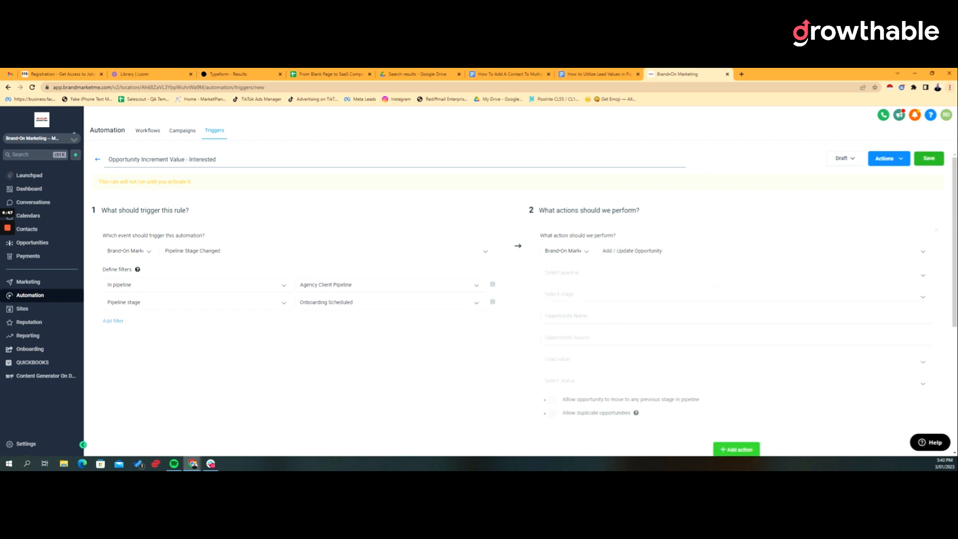
- Set the action's lead value to 450 and its opportunity status to Open
left_click(698, 359)
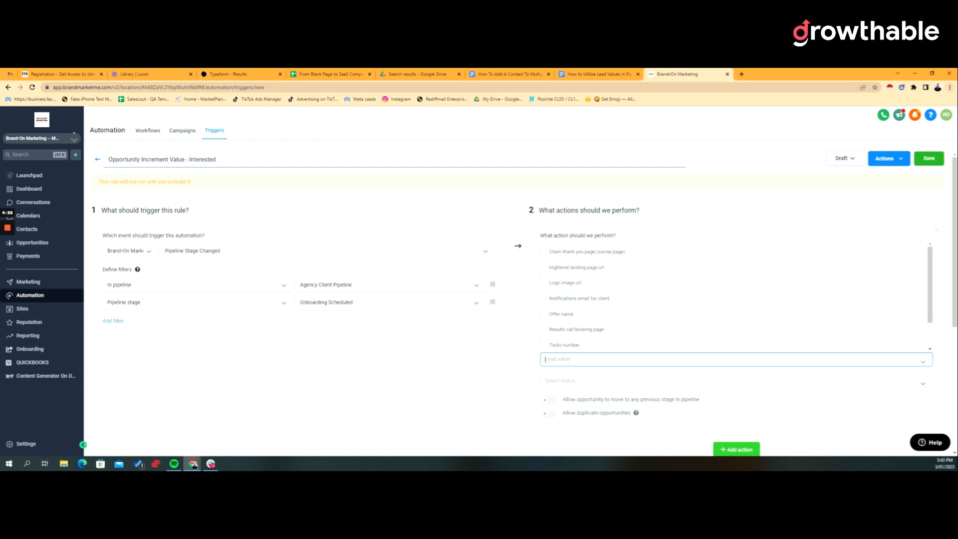
type("450")
left_click(559, 382)
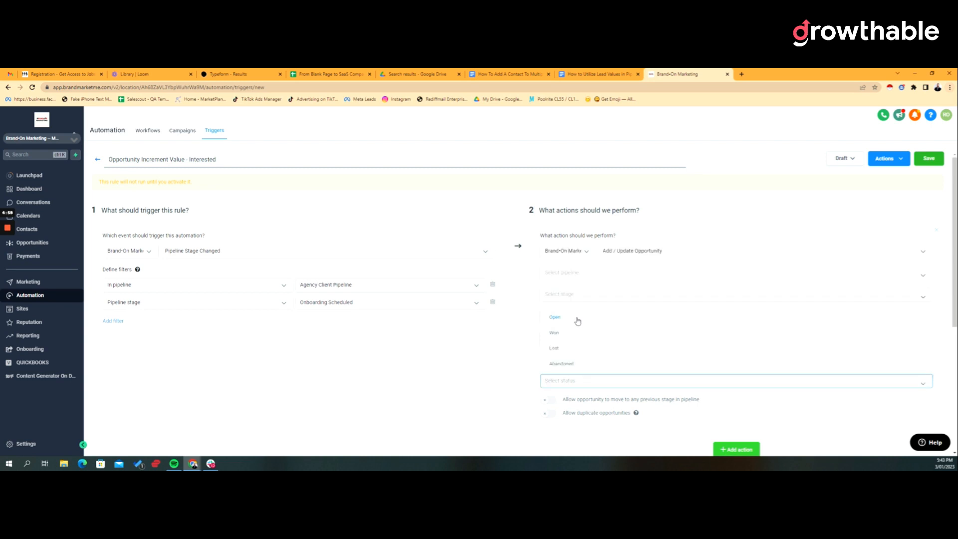
left_click(578, 320)
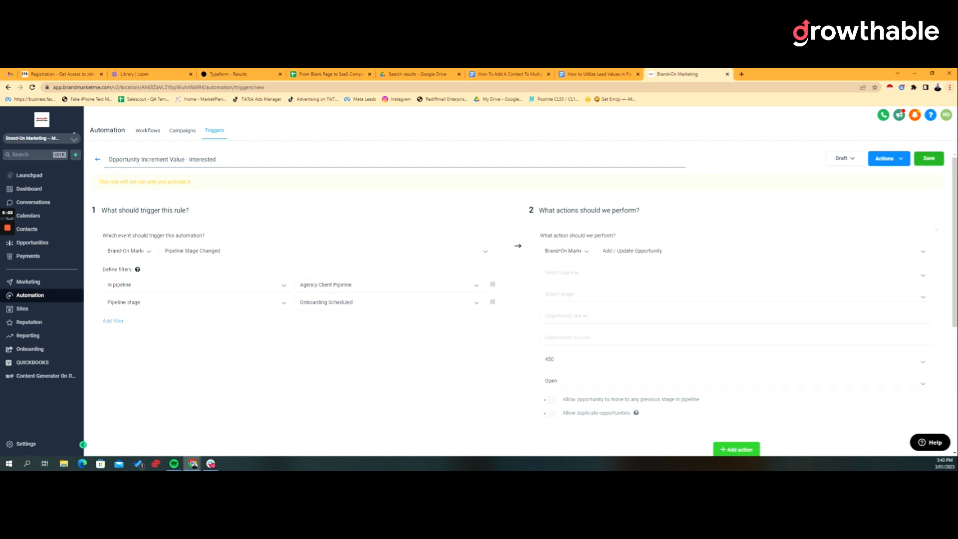
- Set the opportunity action's pipeline to Agency Client Pipeline, leaving the stage unselected
left_click(574, 273)
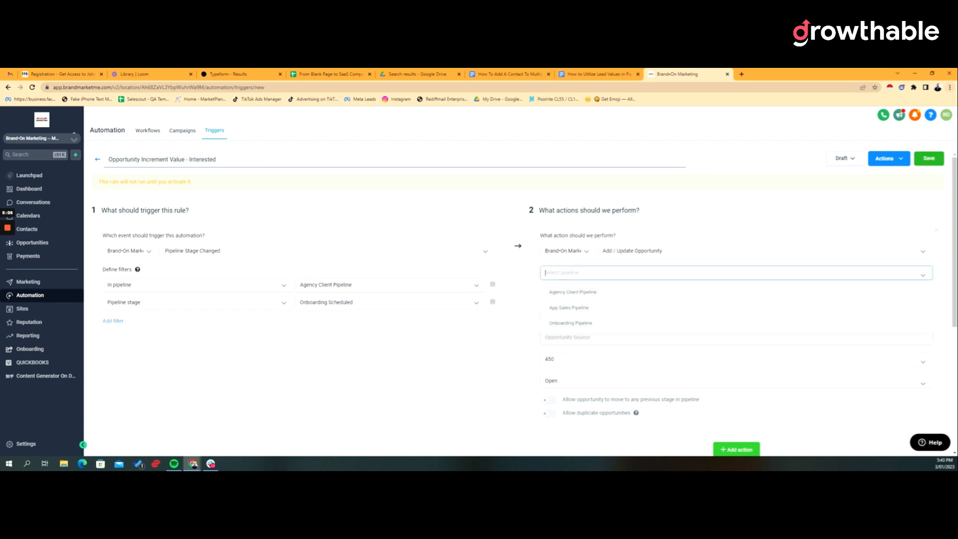
left_click(597, 293)
left_click(655, 296)
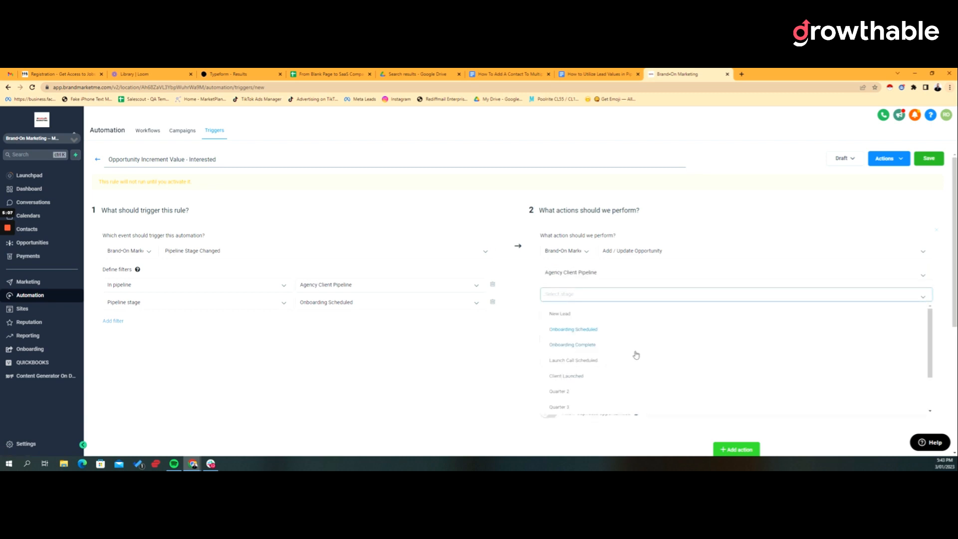
left_click(519, 323)
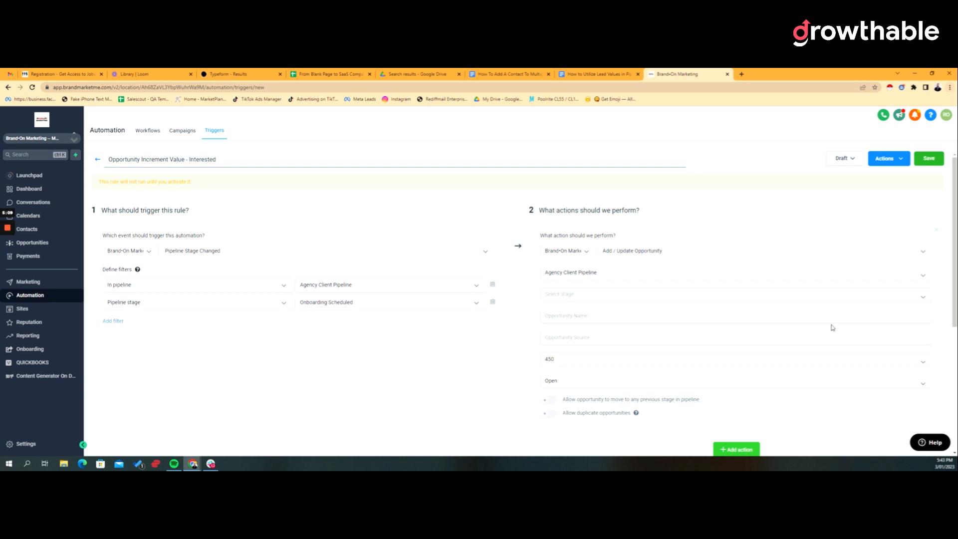
- Allow the opportunity to move to any previous stage in the pipeline and check the explanation of the duplicate opportunities option
scroll(603, 368, "down", 2)
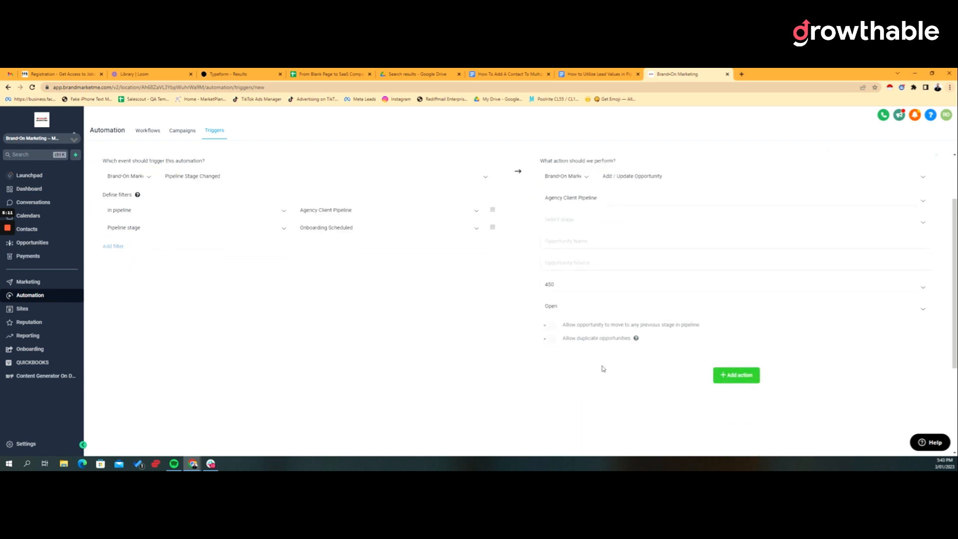
left_click(551, 326)
left_click_drag(601, 325, 658, 325)
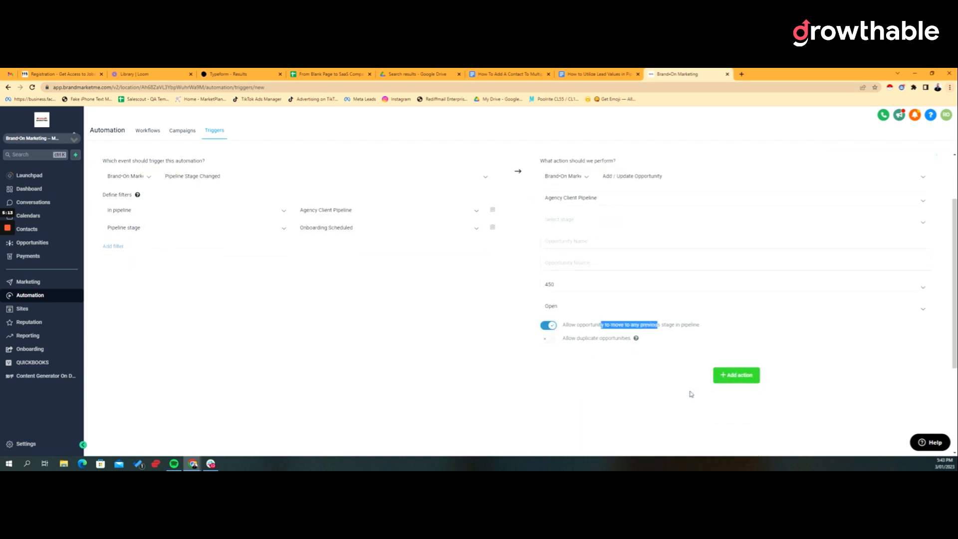
mouse_move(637, 339)
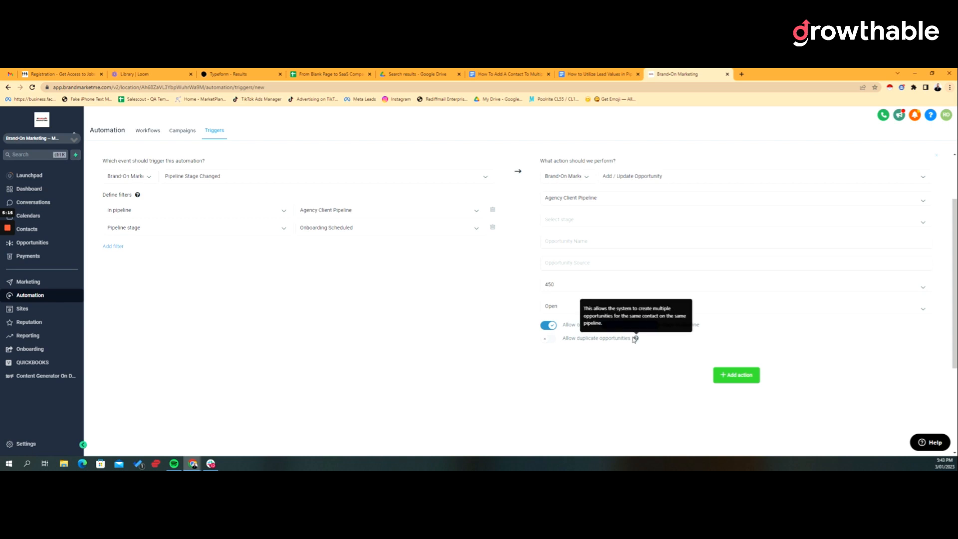
scroll(634, 340, "up", 2)
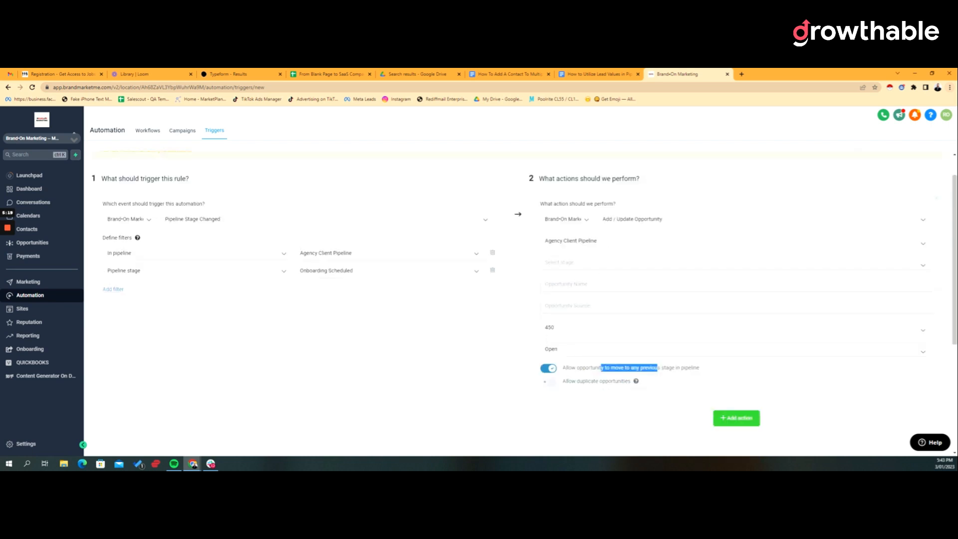
- Save the trigger and change its status from Draft to Active
left_click(931, 158)
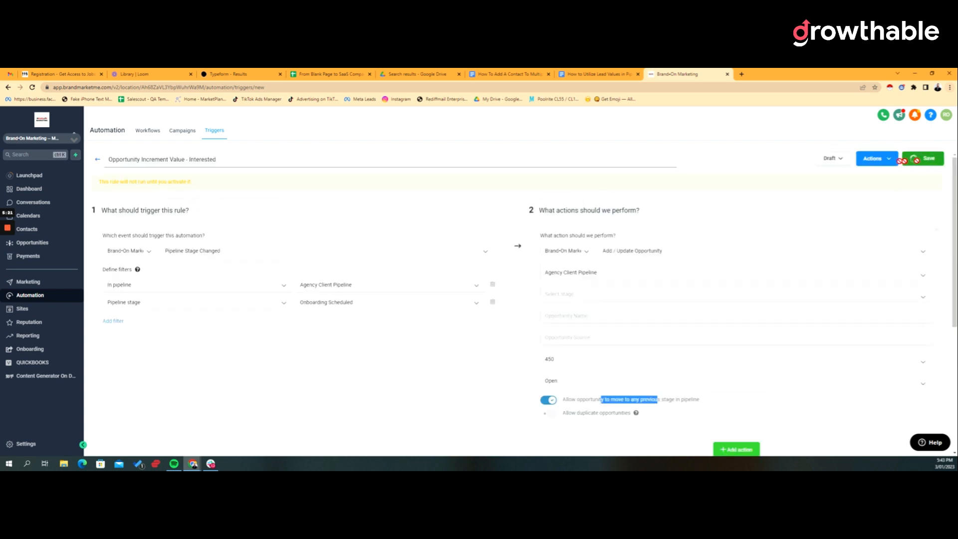
left_click(841, 159)
left_click(841, 176)
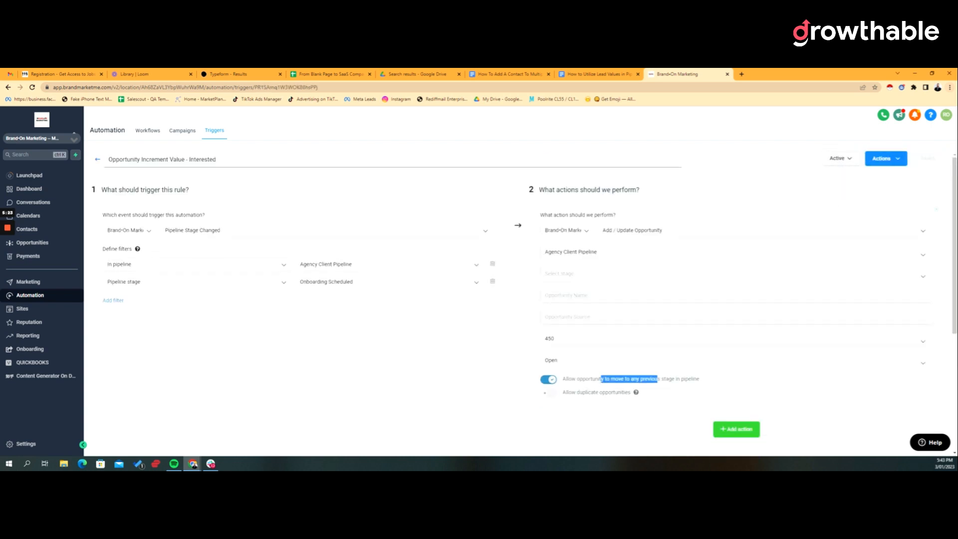
- Duplicate the trigger into the Brand-On Marketing location, keeping the suggested copy name
left_click(896, 165)
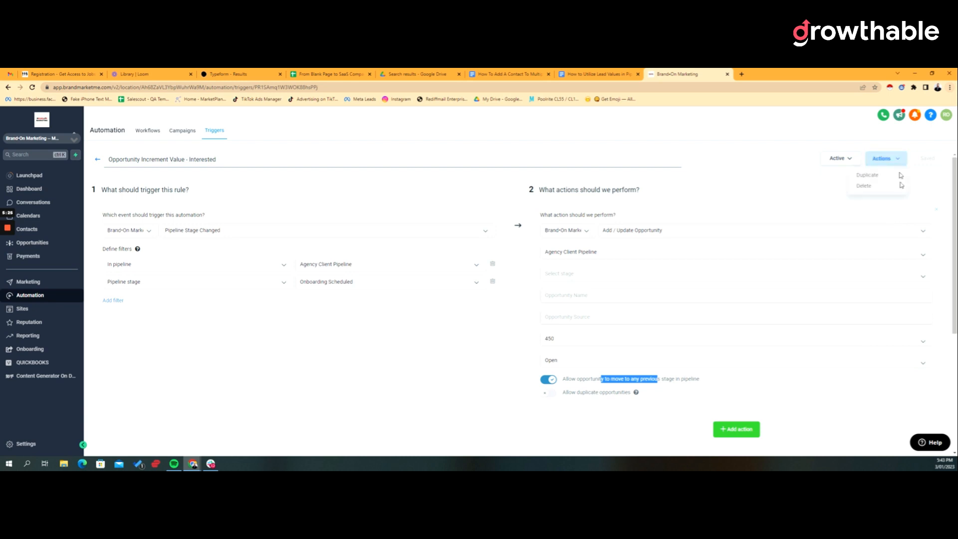
left_click(874, 181)
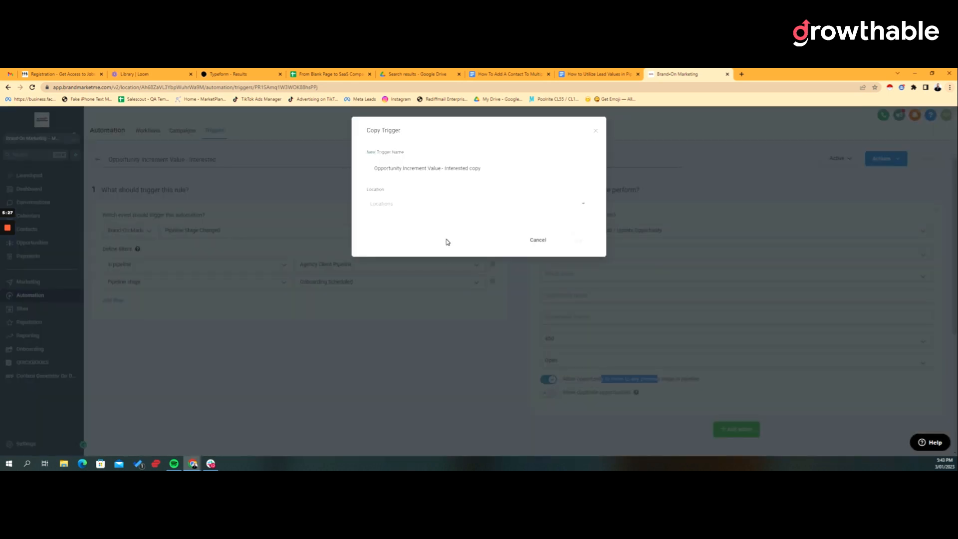
left_click(421, 207)
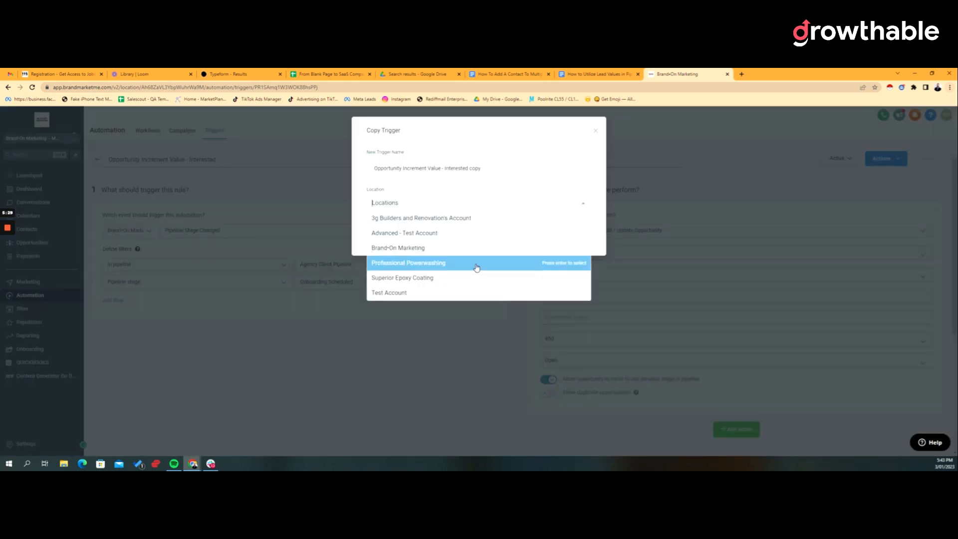
left_click(398, 248)
left_click(562, 245)
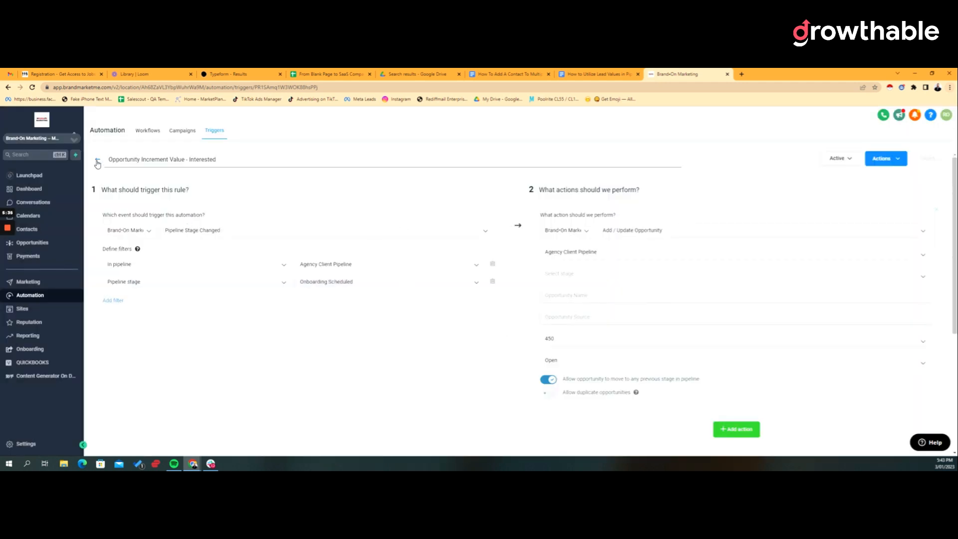
- In the Opportunity Increment Value - Interested copy trigger, remove both pipeline filters and set the starting event to Appointment
left_click(97, 160)
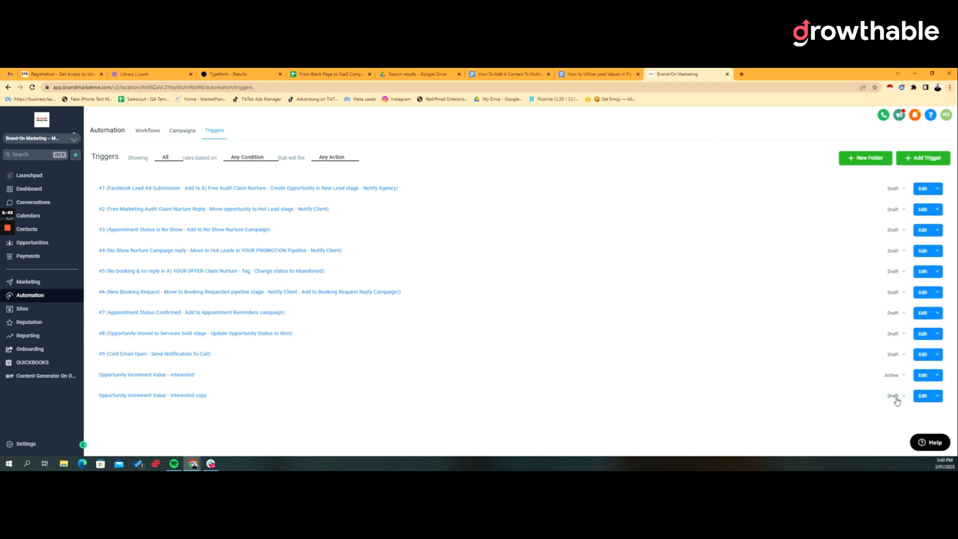
left_click(923, 395)
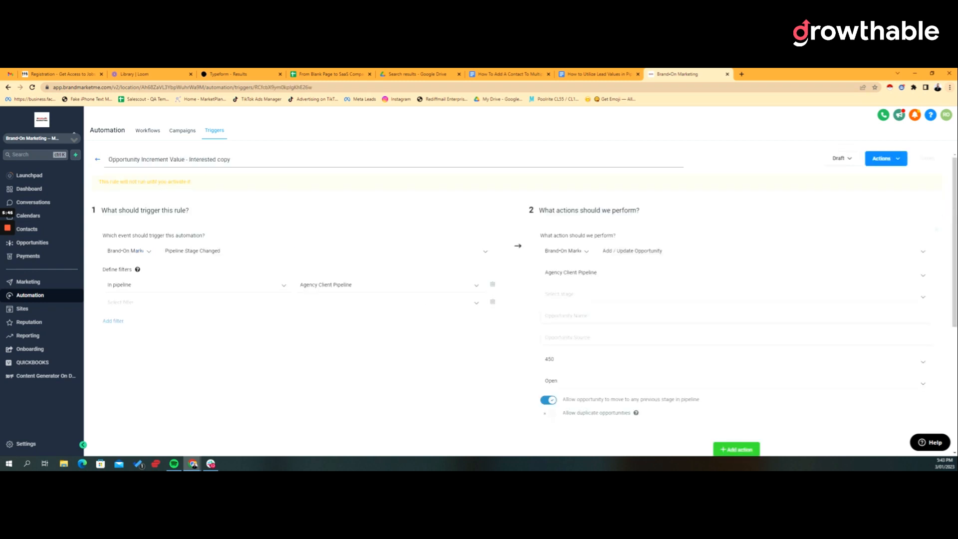
left_click(355, 302)
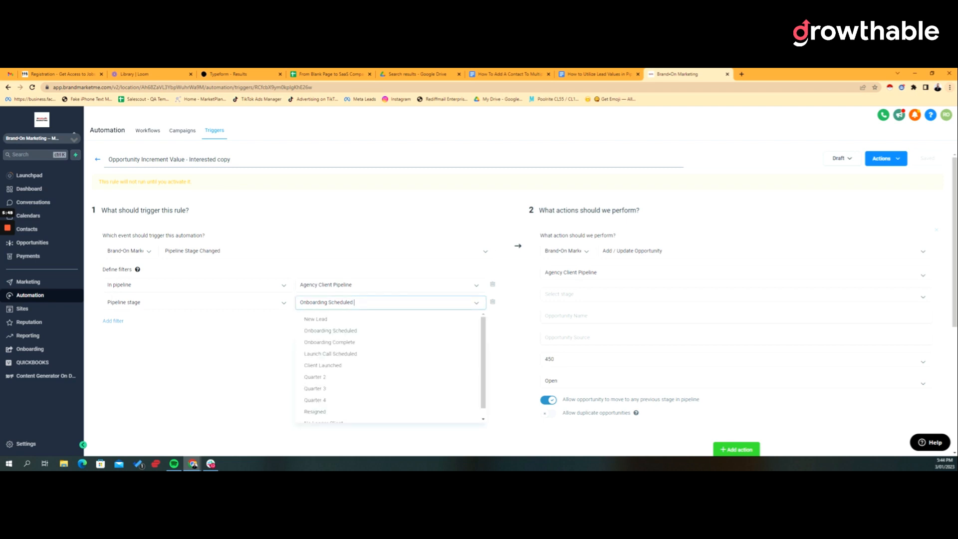
left_click(355, 285)
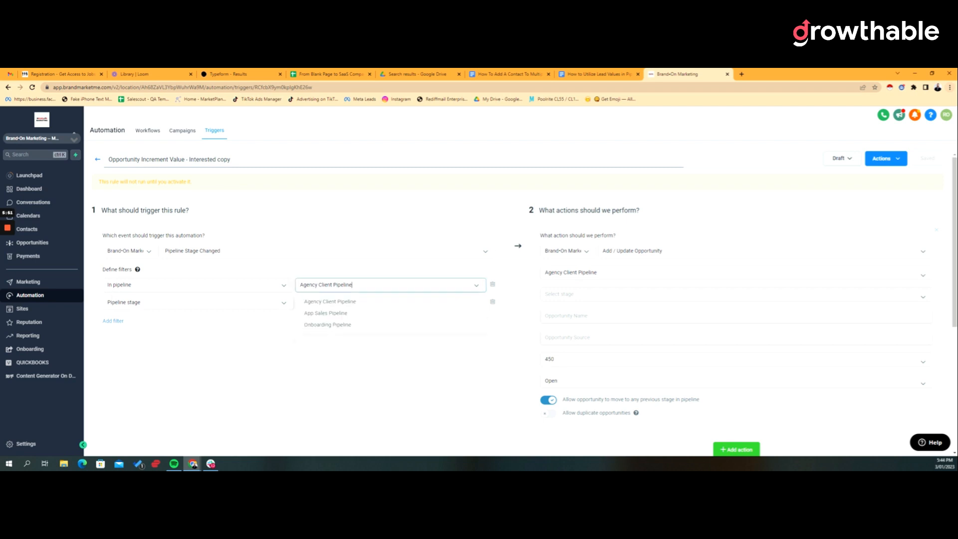
left_click(426, 269)
left_click(493, 302)
left_click(492, 284)
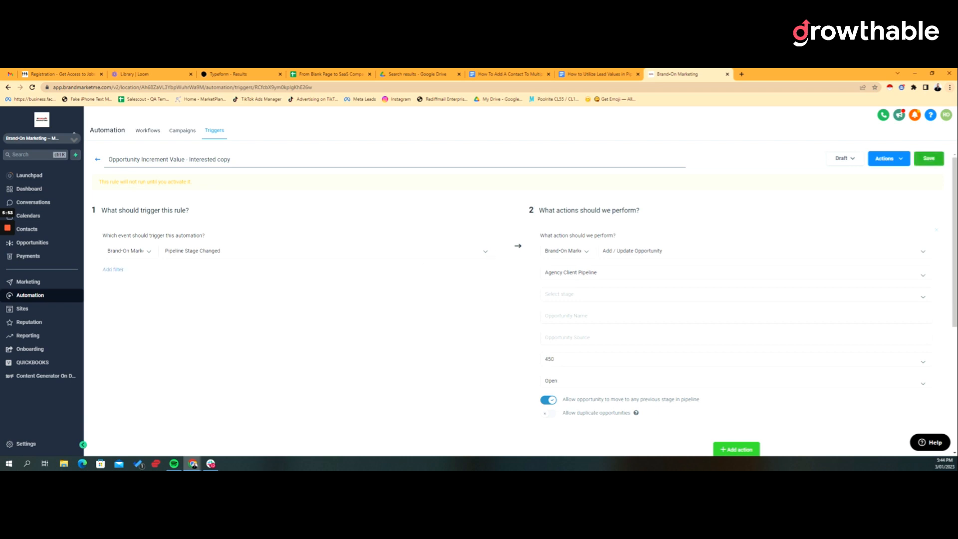
left_click(488, 254)
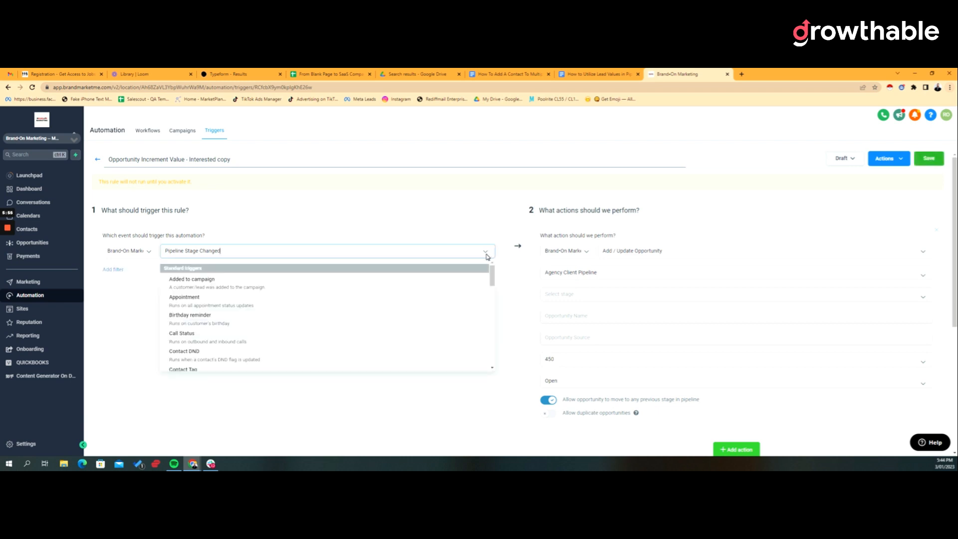
left_click(252, 302)
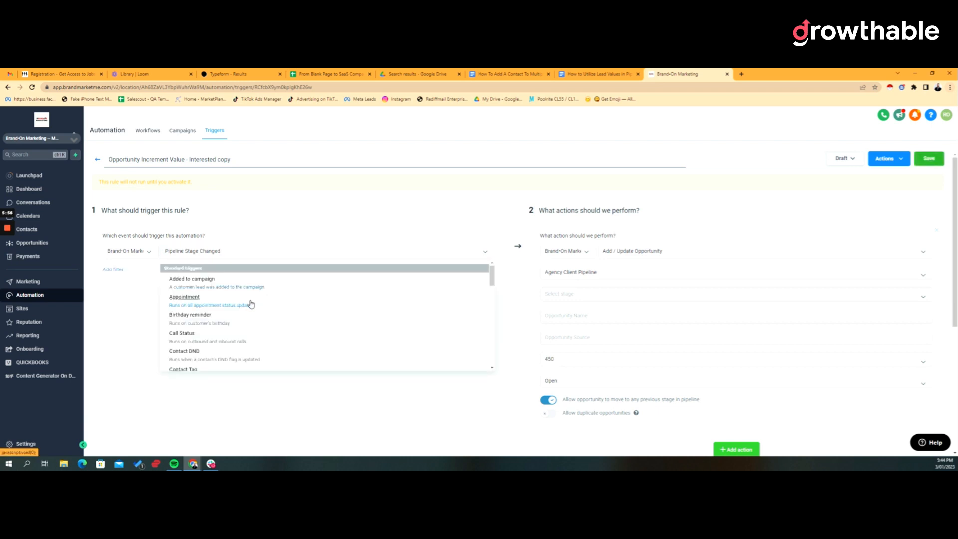
- Try an In calendar filter for the Onboarding Calendar on the copied trigger and remove it again
left_click(115, 270)
left_click(122, 285)
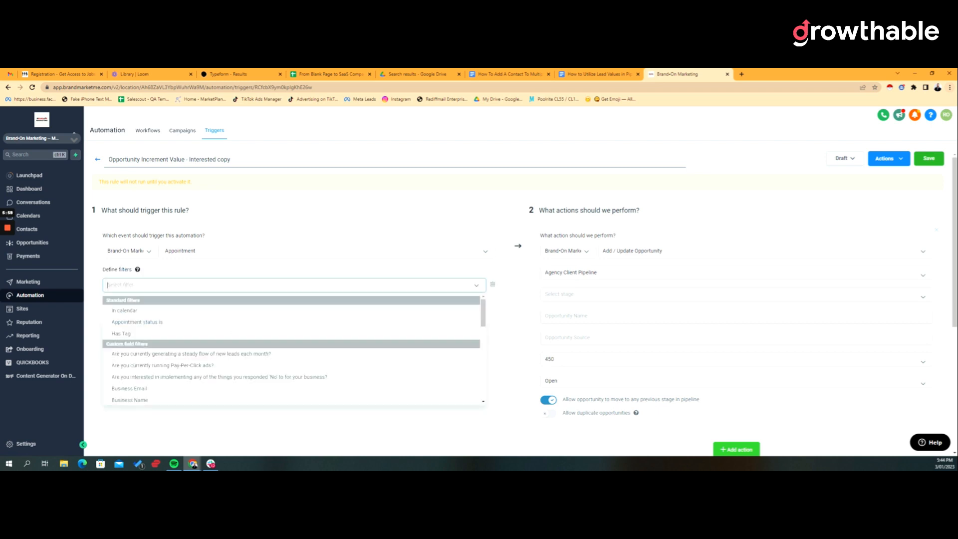
left_click(146, 312)
left_click(321, 286)
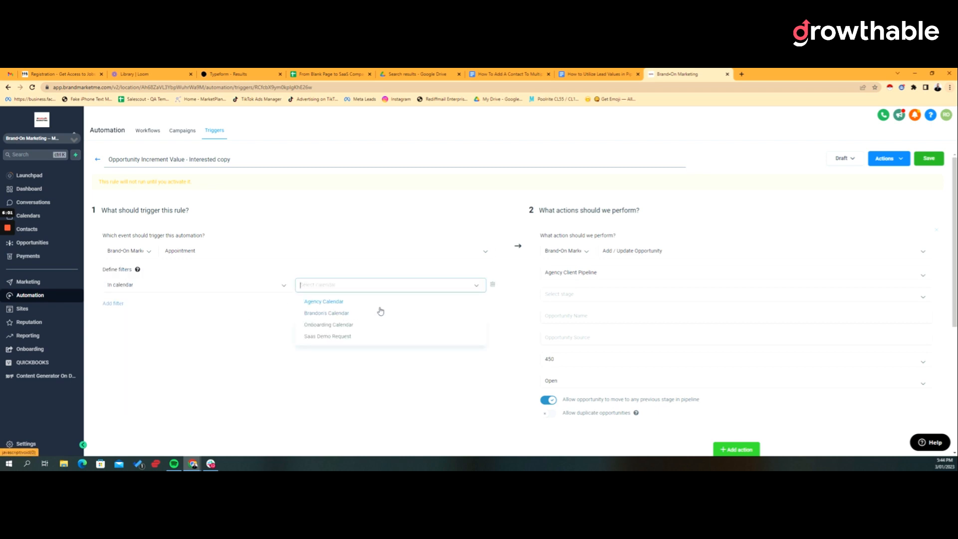
left_click(384, 325)
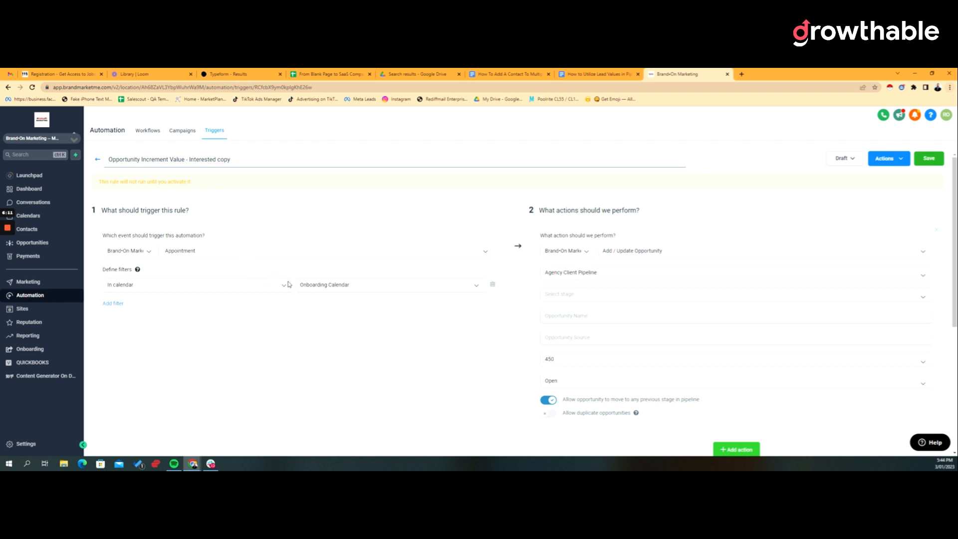
left_click(494, 287)
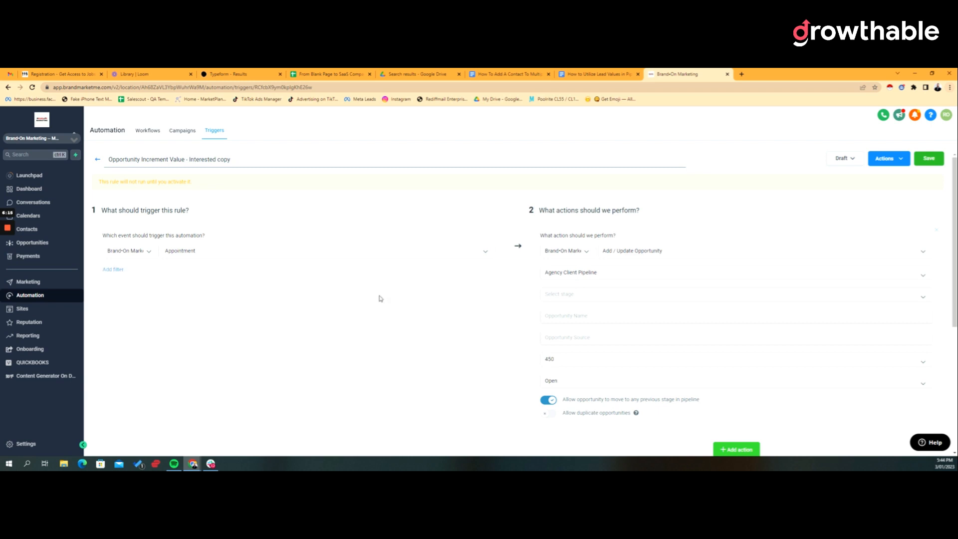
- Change the copied trigger's starting event to Pipeline Stage Changed
left_click(234, 254)
scroll(269, 330, "down", 1)
scroll(267, 355, "down", 3)
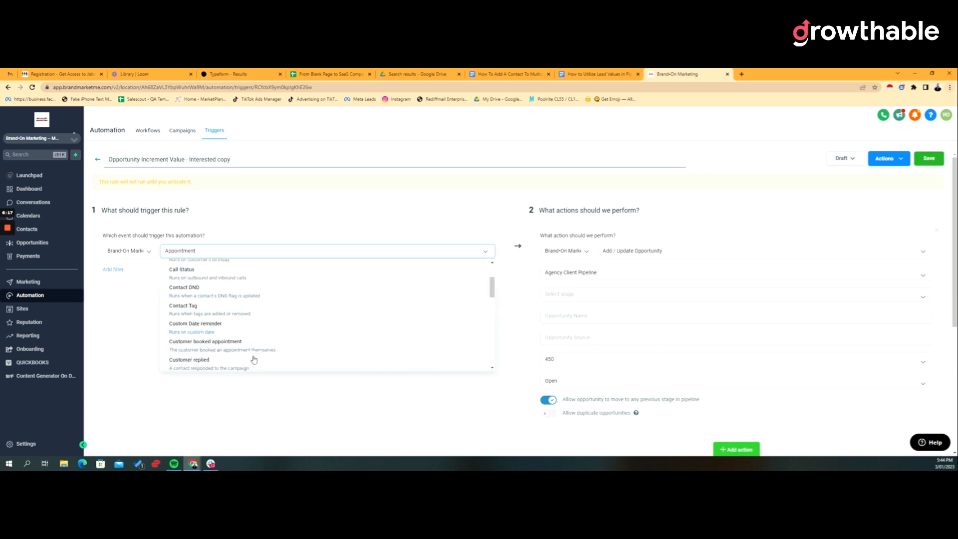
scroll(316, 340, "down", 3)
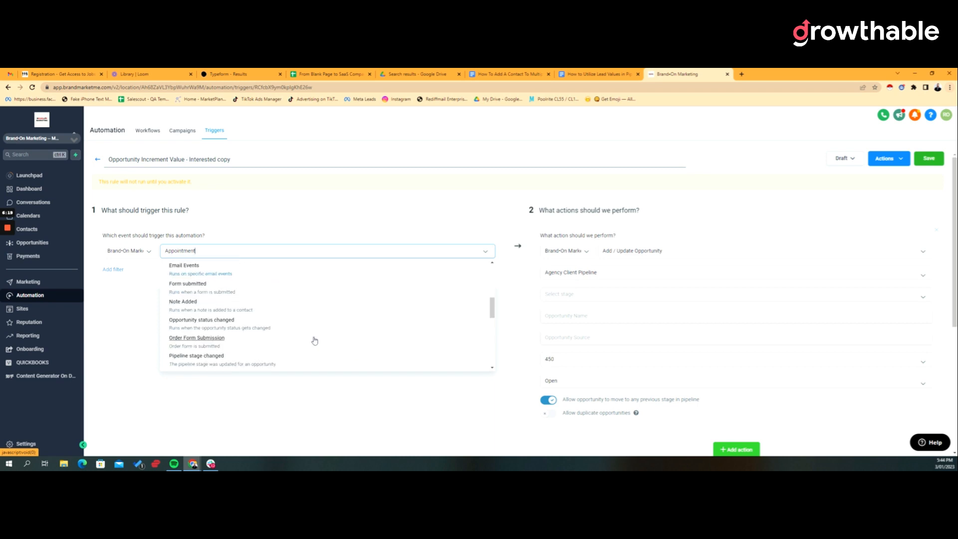
left_click(223, 351)
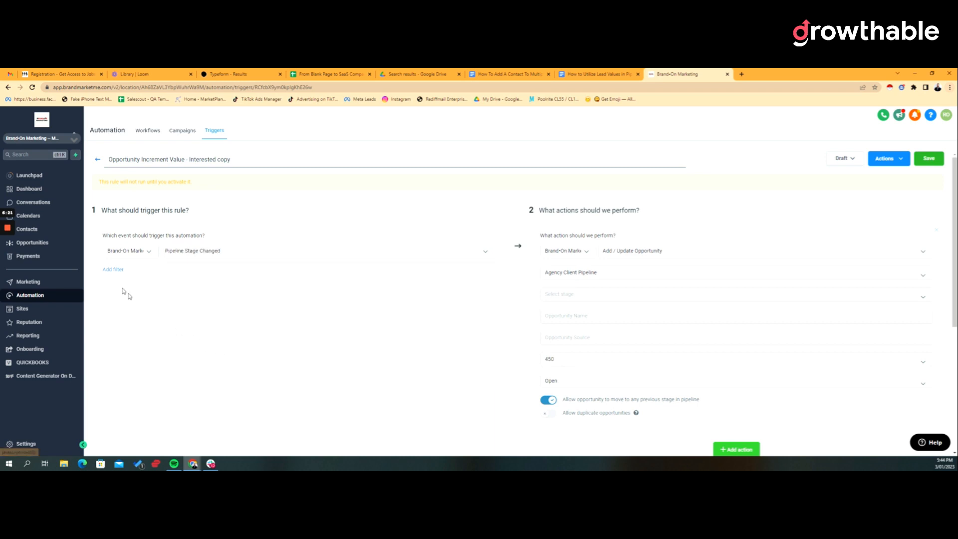
- Add an In pipeline filter to the trigger and set it to Agency Client Pipeline
left_click(113, 270)
left_click(133, 315)
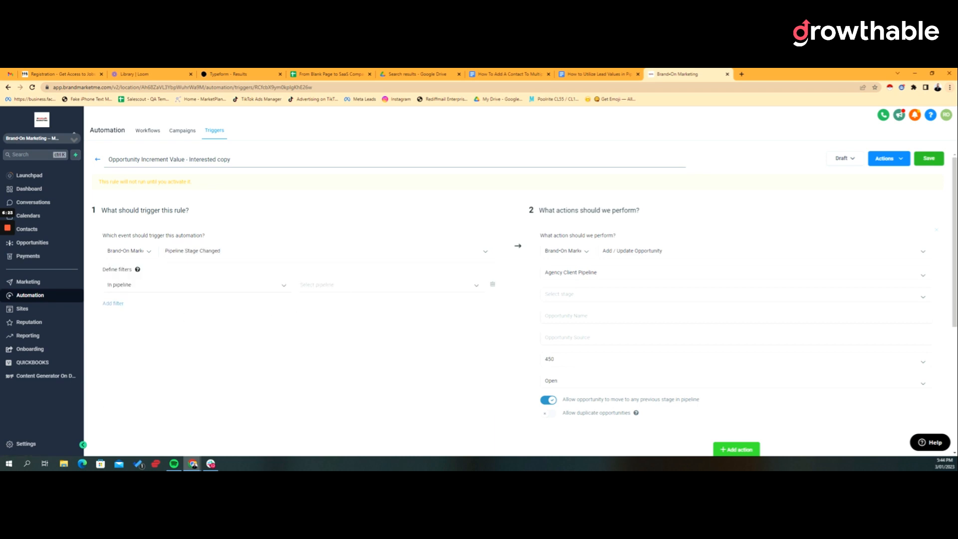
left_click(349, 284)
left_click(329, 307)
- Add a second filter on Pipeline stage and set it to Onboarding Complete
left_click(115, 303)
left_click(120, 303)
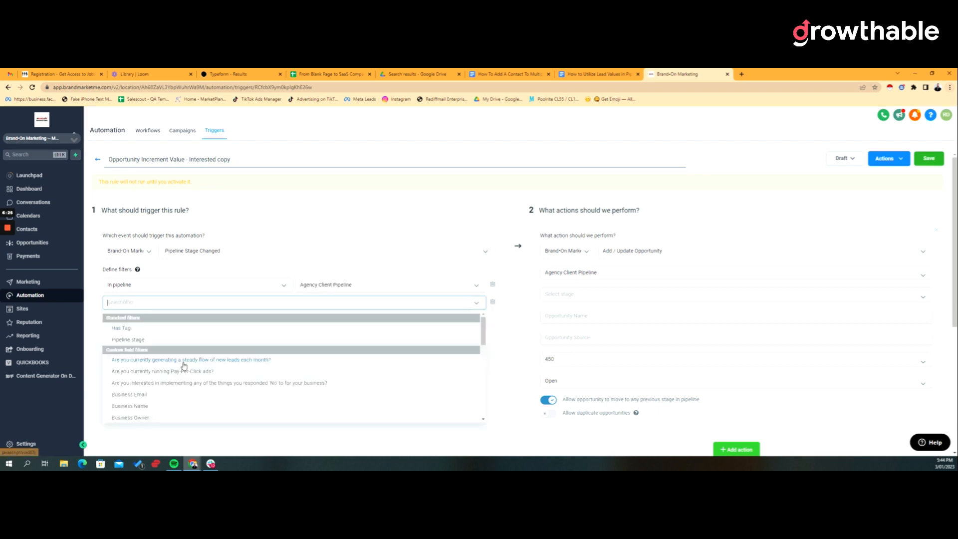
left_click(131, 335)
left_click(330, 306)
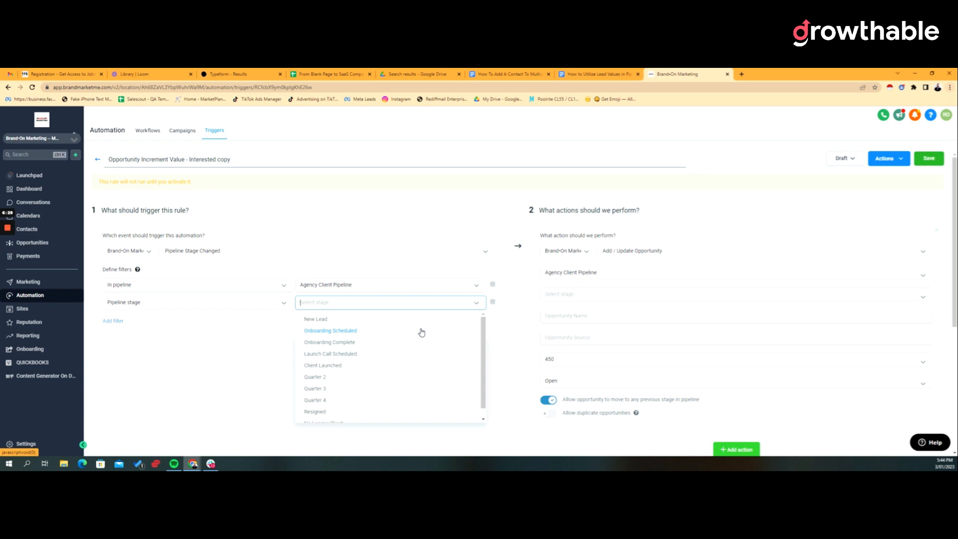
left_click(399, 343)
scroll(393, 415, "down", 1)
scroll(391, 413, "up", 1)
left_click(397, 344)
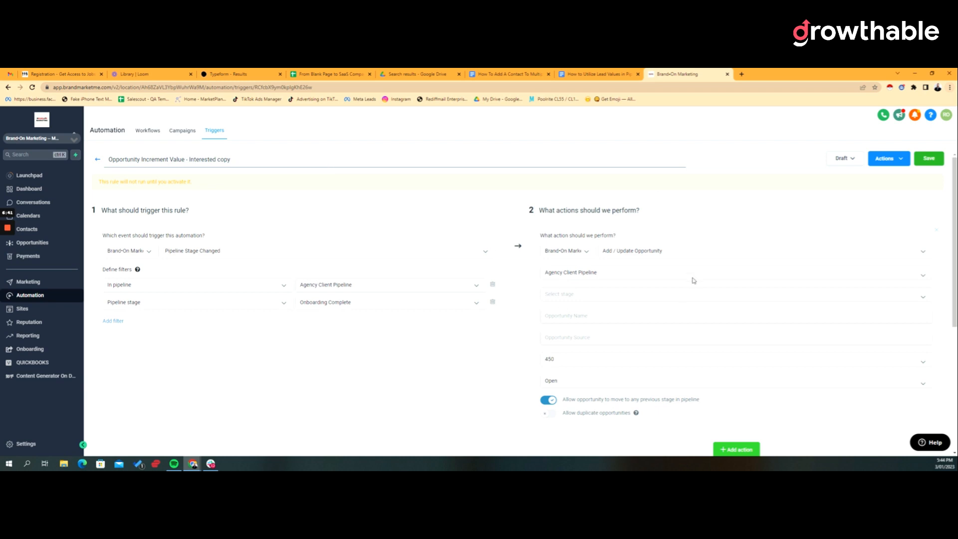
- Set the lead value in the Add / Update Opportunity action to 600
left_click_drag(564, 360, 463, 357)
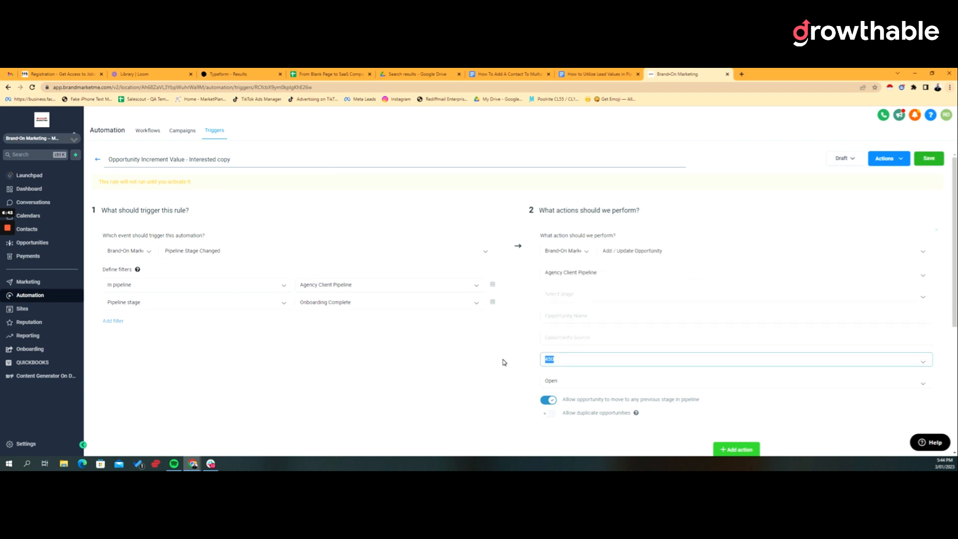
type("75")
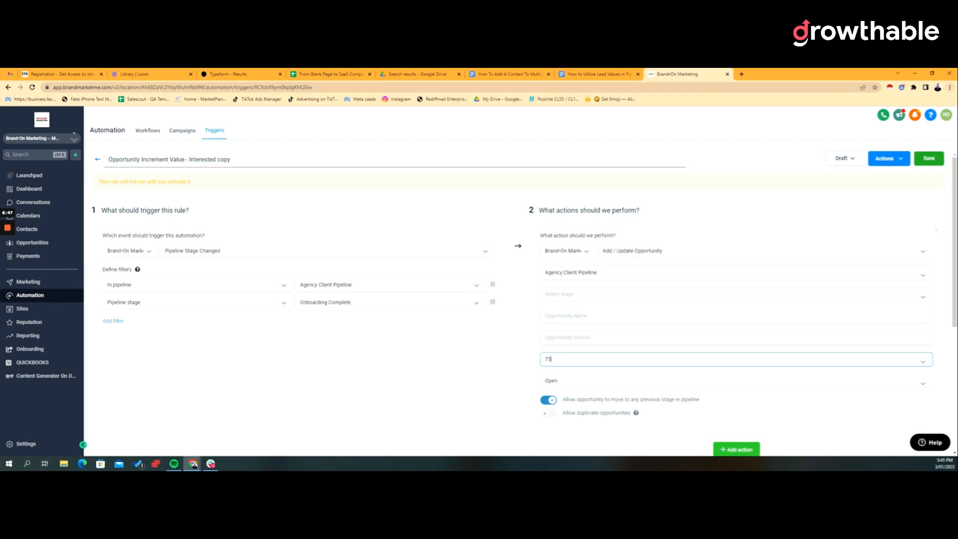
key("BackSpace")
key("BackSpace")
type("60")
left_click(617, 273)
left_click(664, 230)
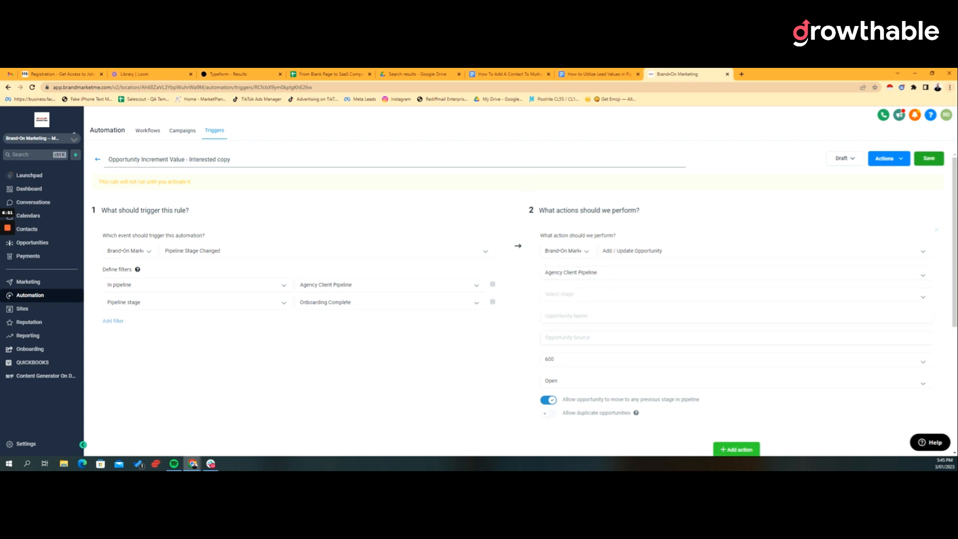
- Switch the copied trigger's status to Active and save it
scroll(793, 390, "down", 5)
scroll(848, 225, "up", 5)
left_click(854, 160)
left_click(850, 177)
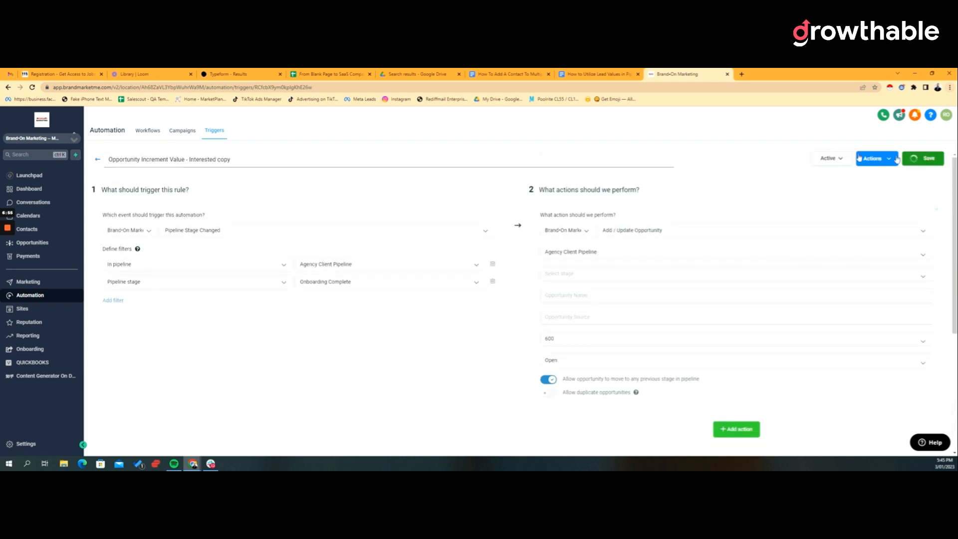
- On the Opportunities board, move the Quarter 4 lead to Onboarding Scheduled and from there to Onboarding Complete
left_click(41, 243)
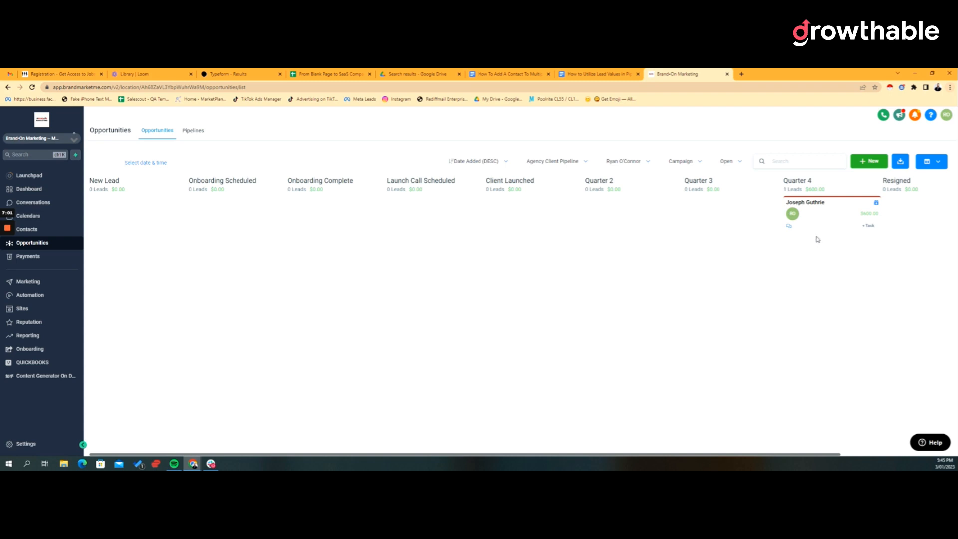
left_click_drag(815, 236, 211, 234)
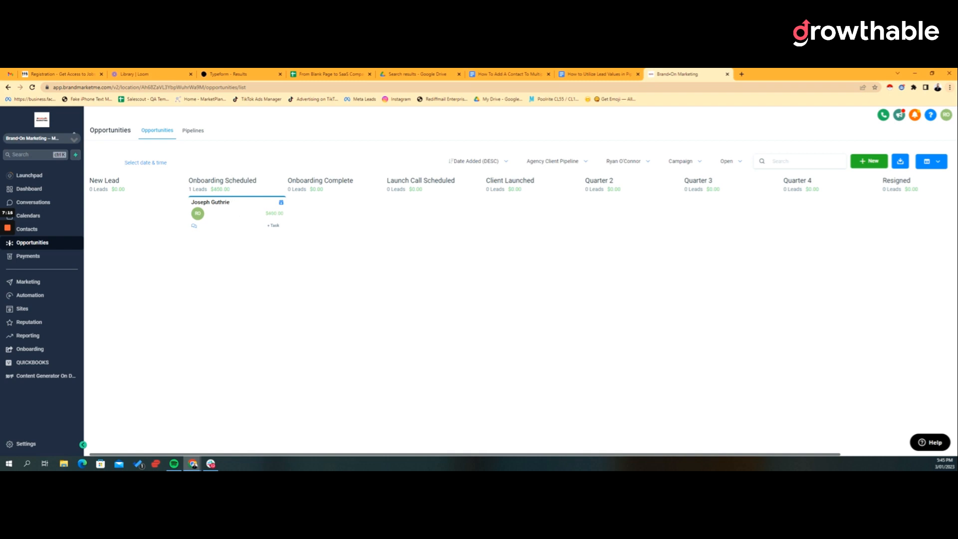
double_click(215, 190)
left_click_drag(238, 224, 329, 219)
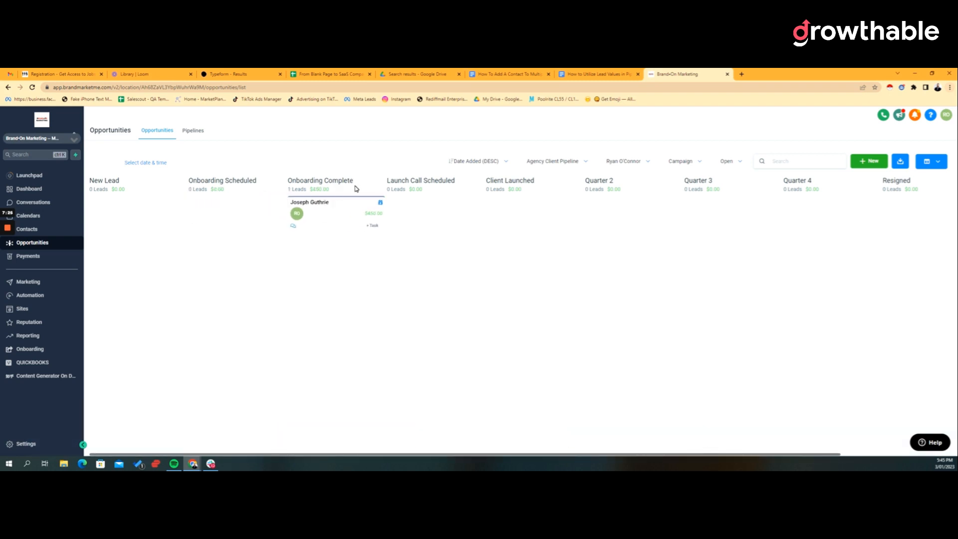